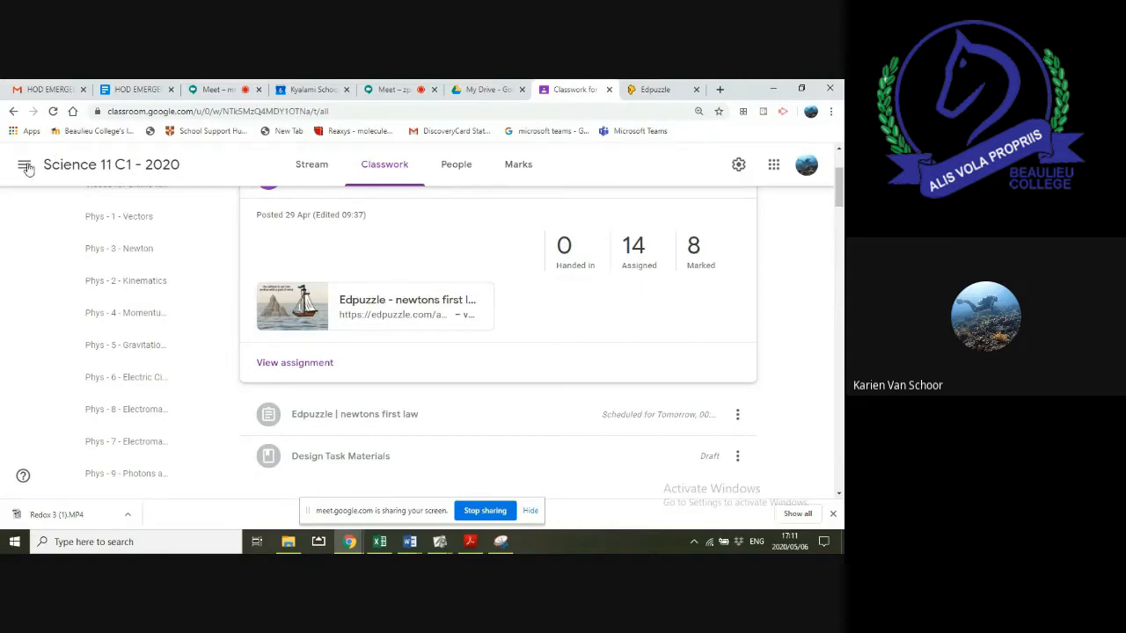
Open the classwork page of the Science 12 C1 - 2020 class
click(25, 166)
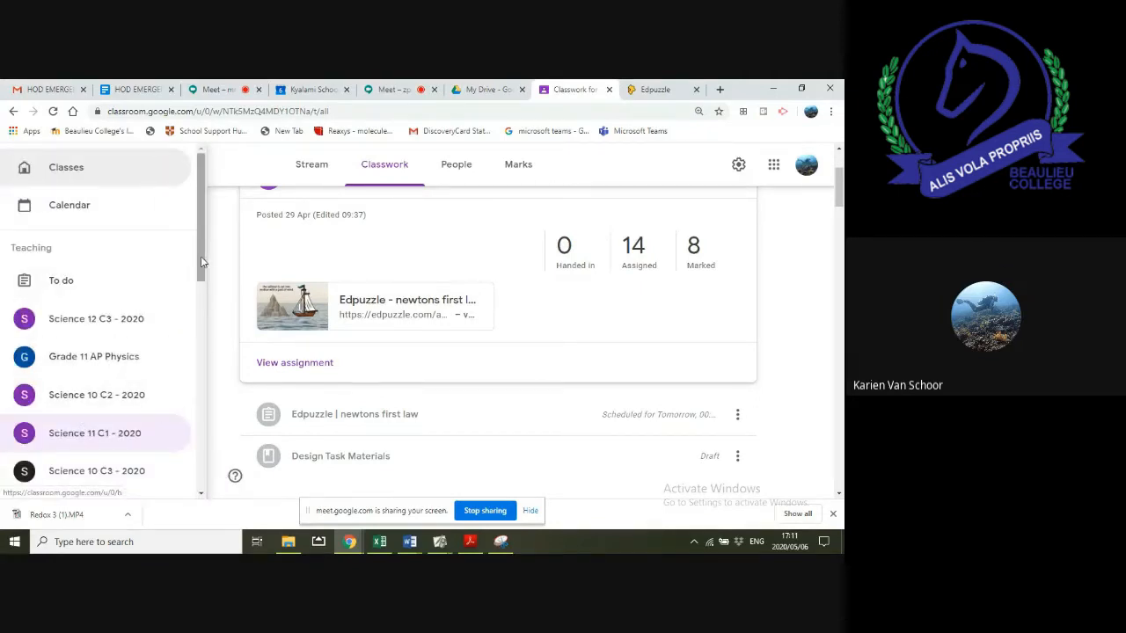
drag(200, 256, 219, 318)
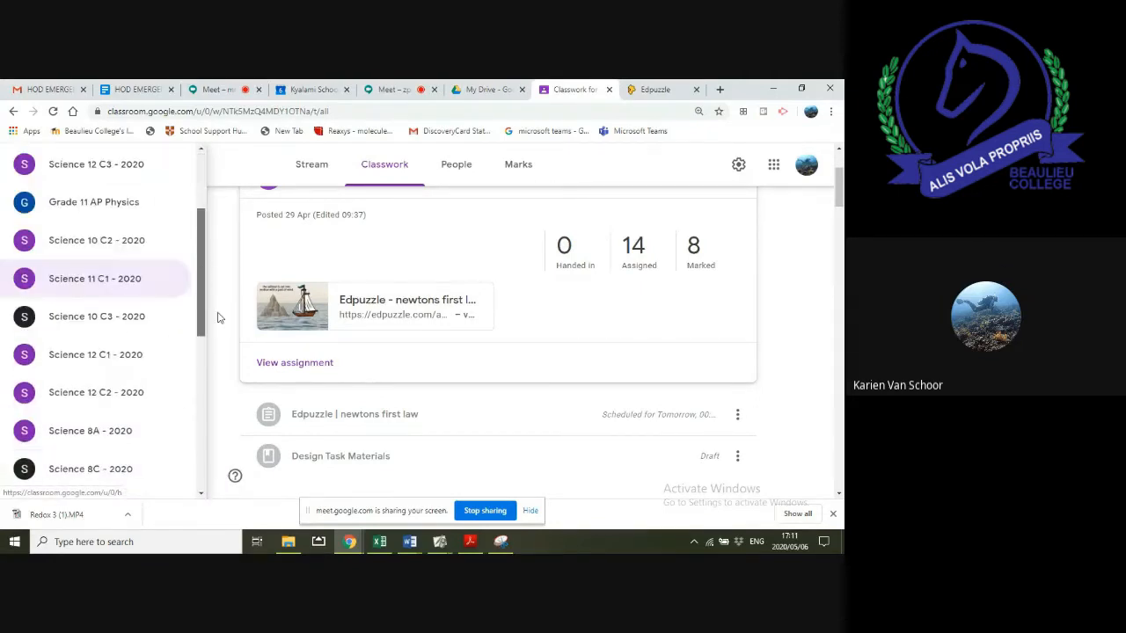
click(87, 354)
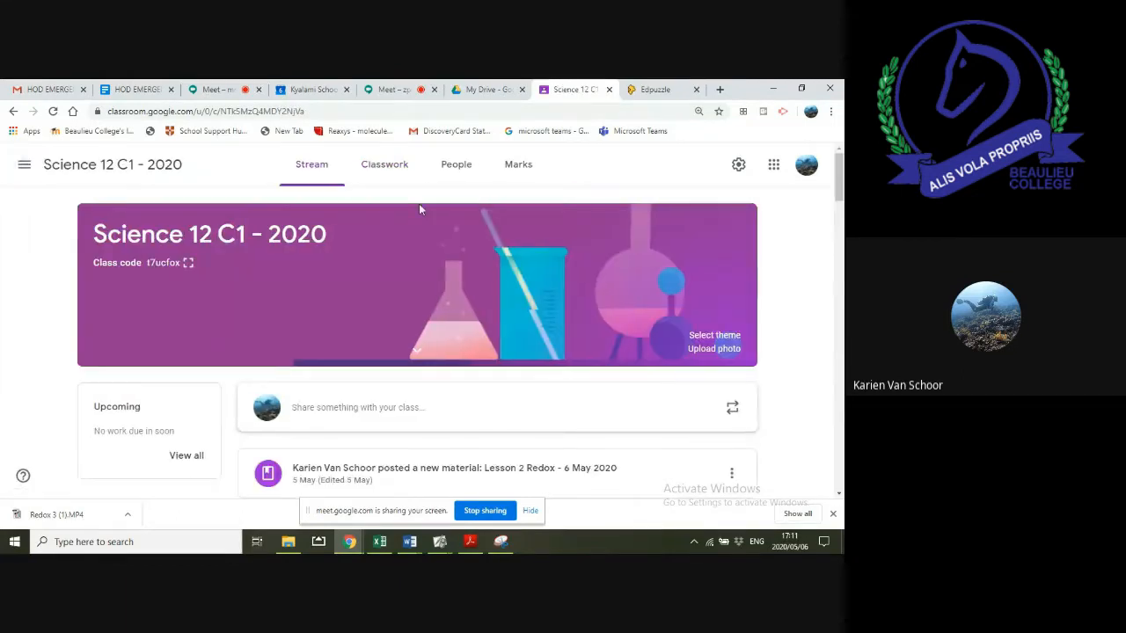
click(395, 169)
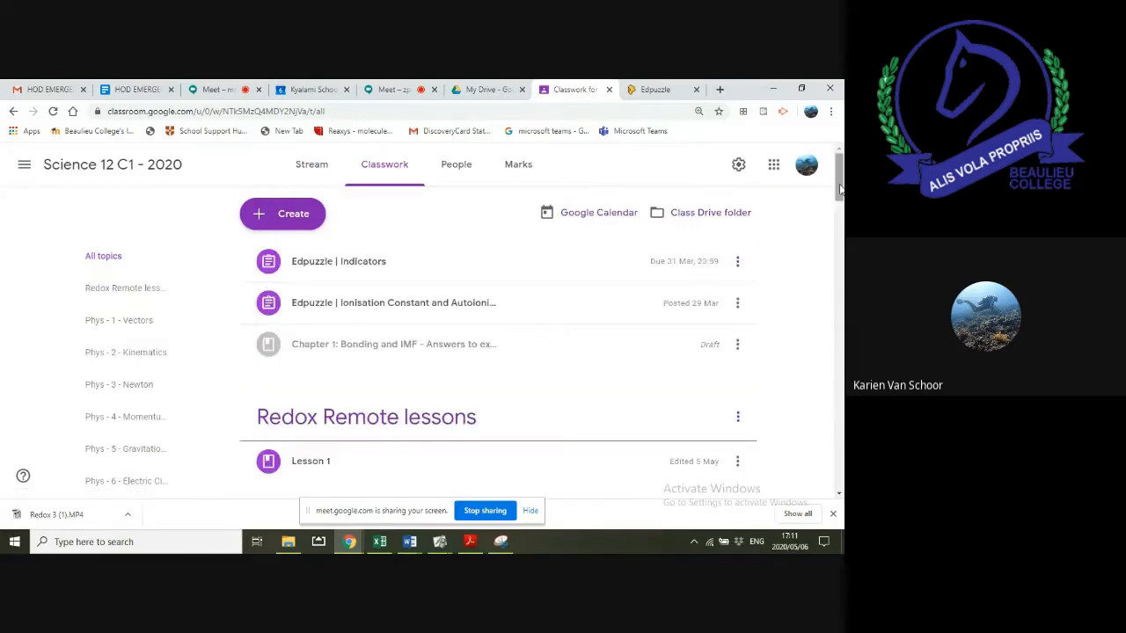
Move the material "Lesson 2 Redox - 6 May 2020" into the Redox Remote lessons topic, below Lesson 1
drag(840, 190, 840, 210)
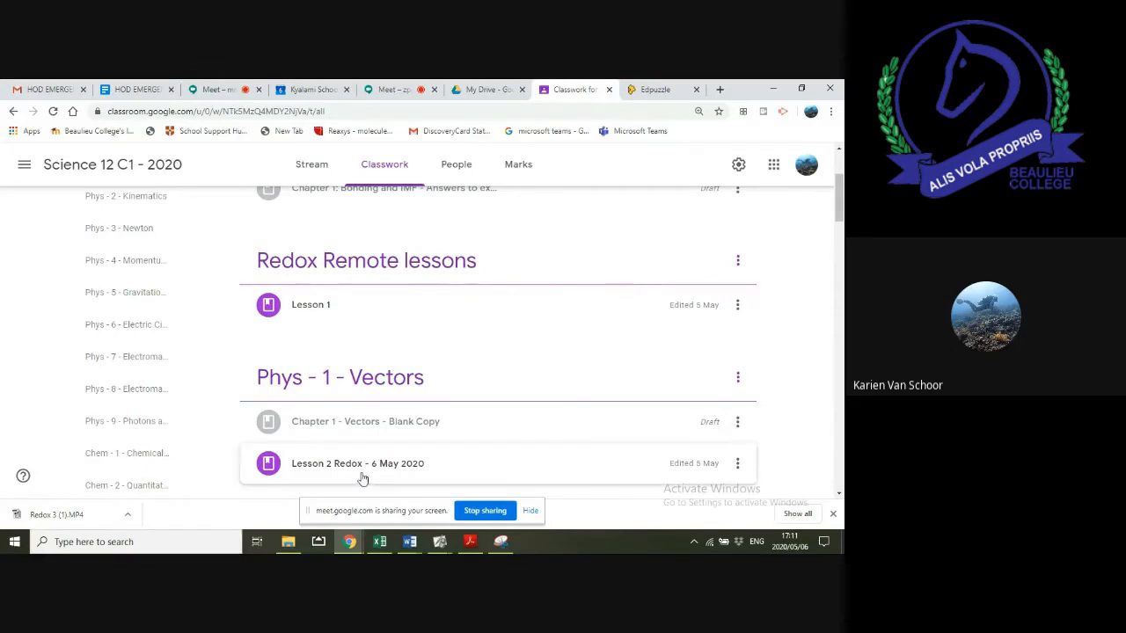
drag(360, 471, 360, 353)
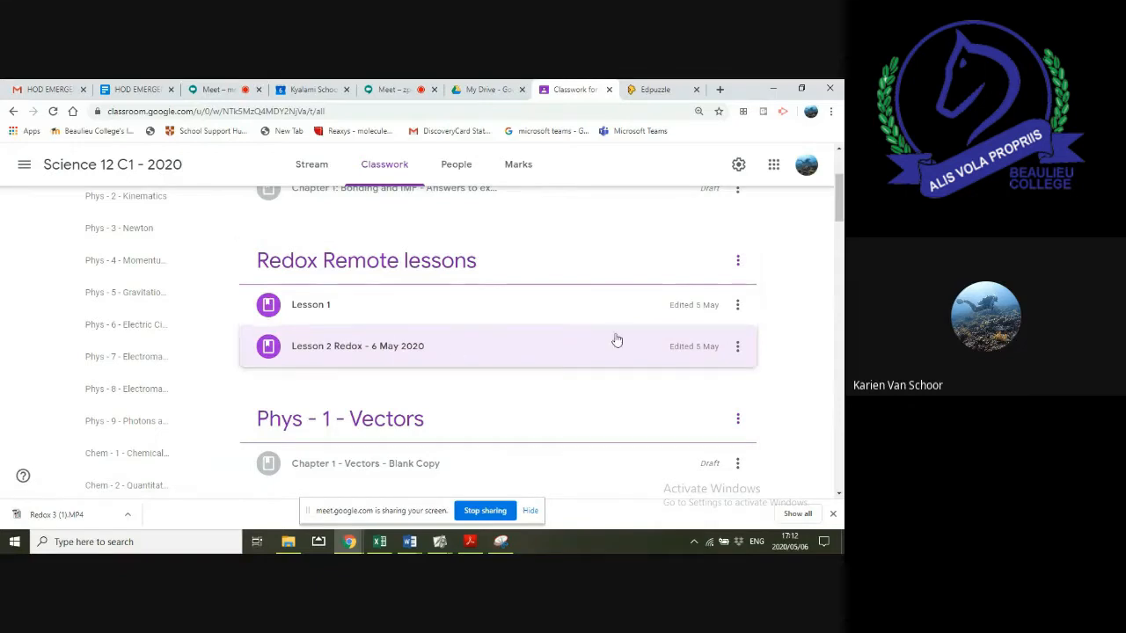
click(737, 261)
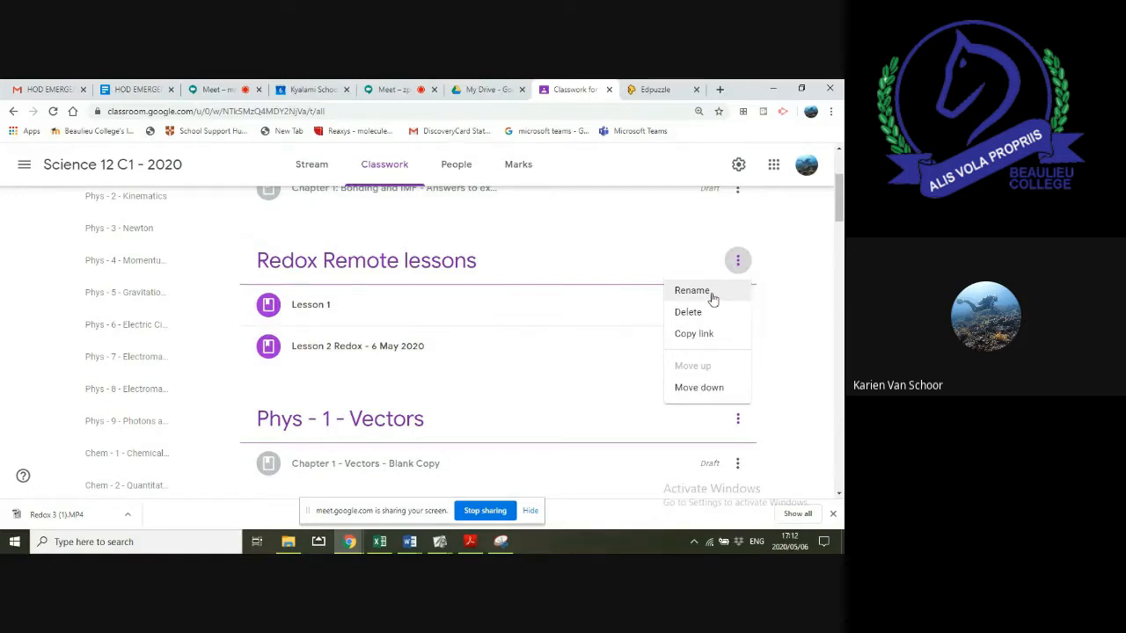
click(581, 273)
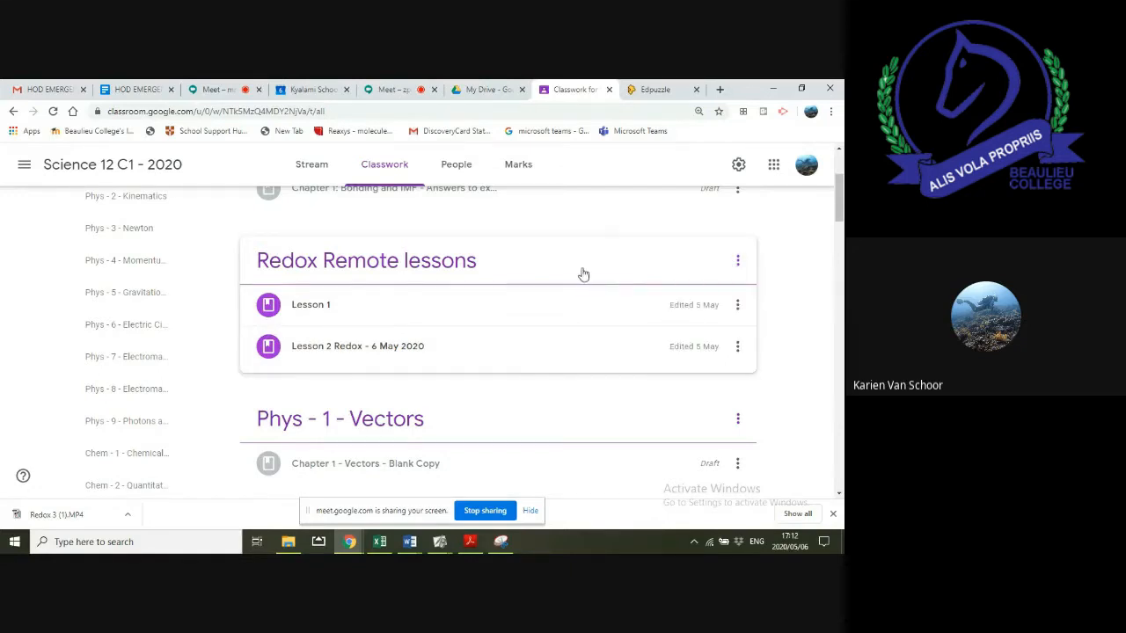
click(737, 261)
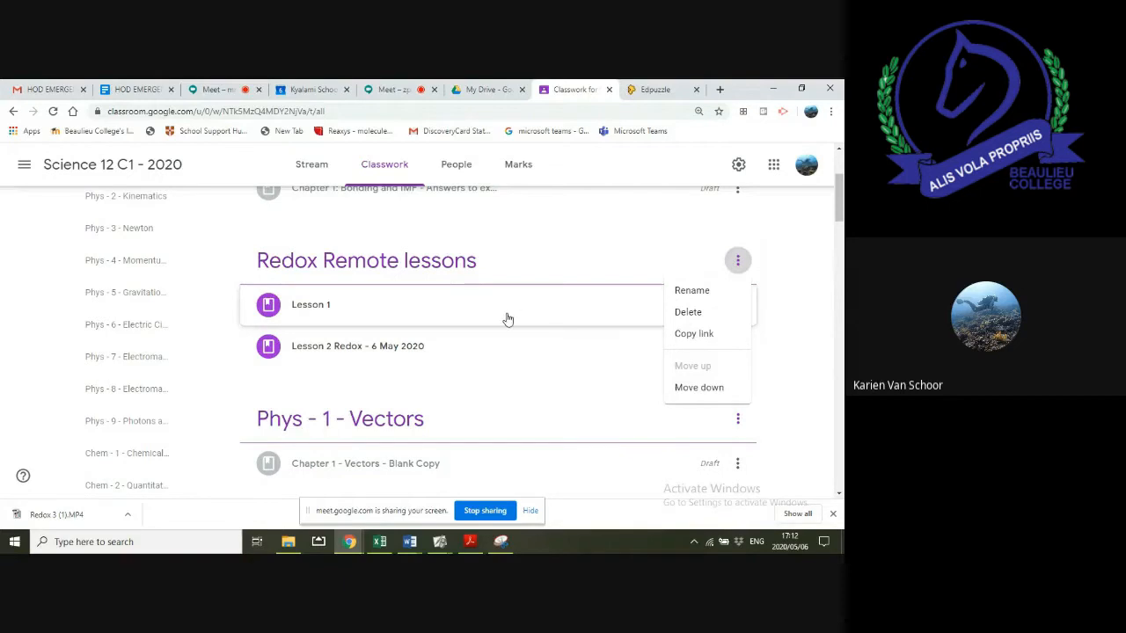
scroll(841, 227, up, 2)
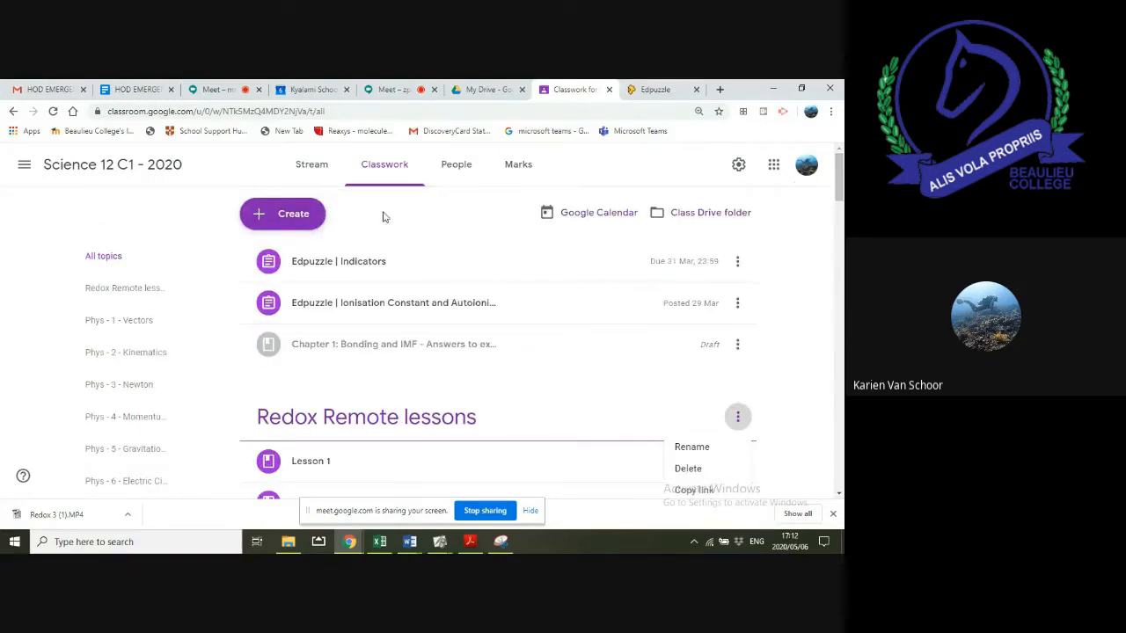
key(Escape)
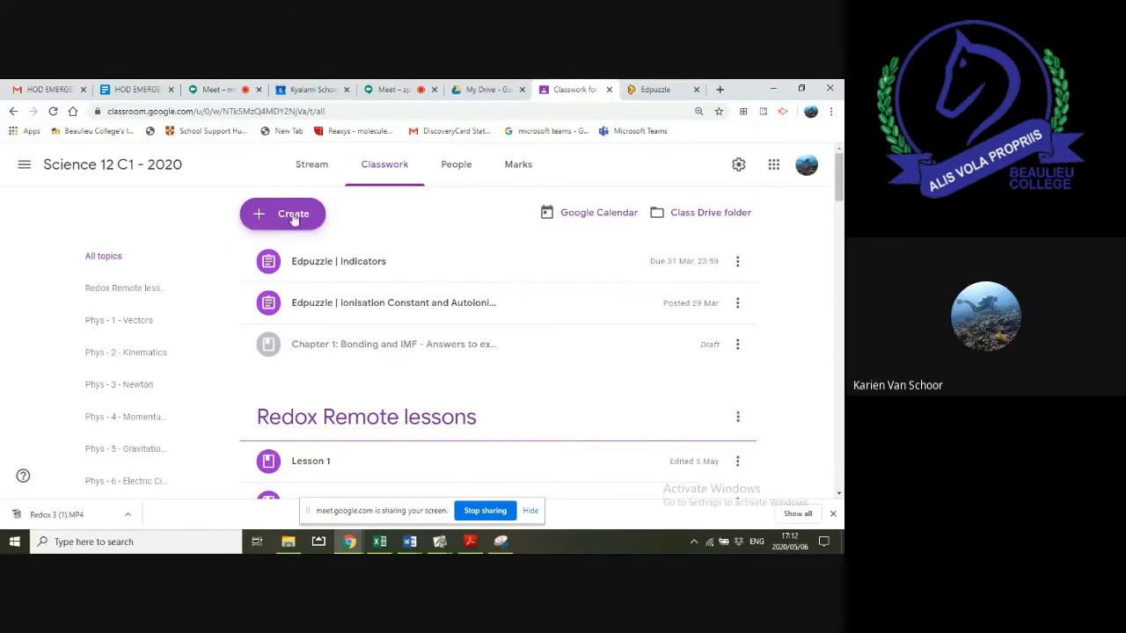
Create a new class material with the title "Lesson 3"
click(294, 218)
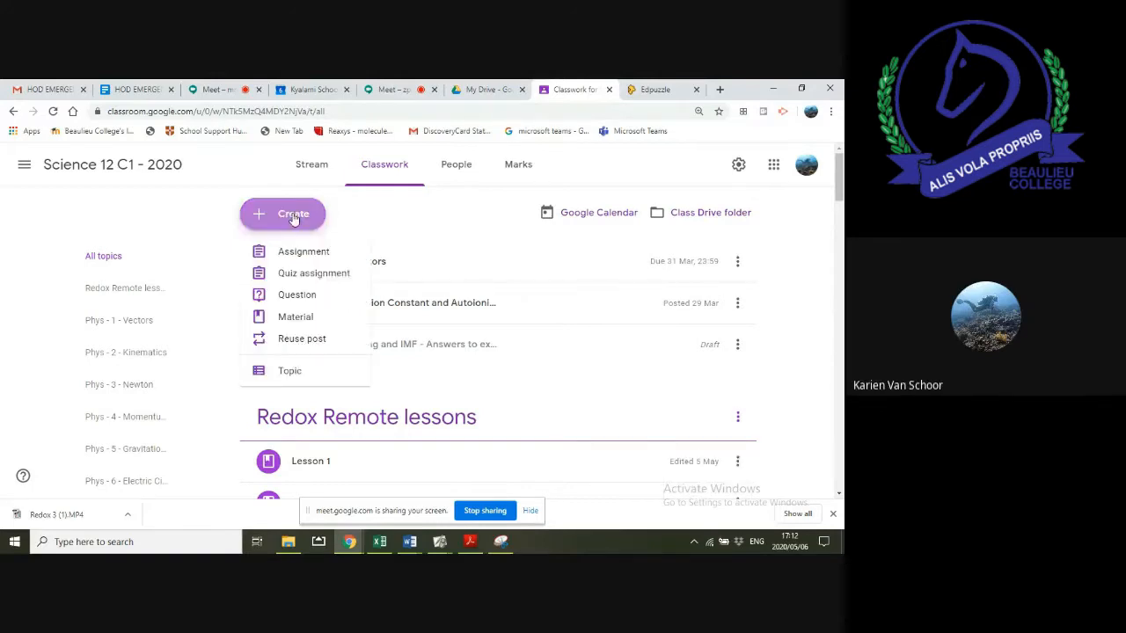
click(295, 316)
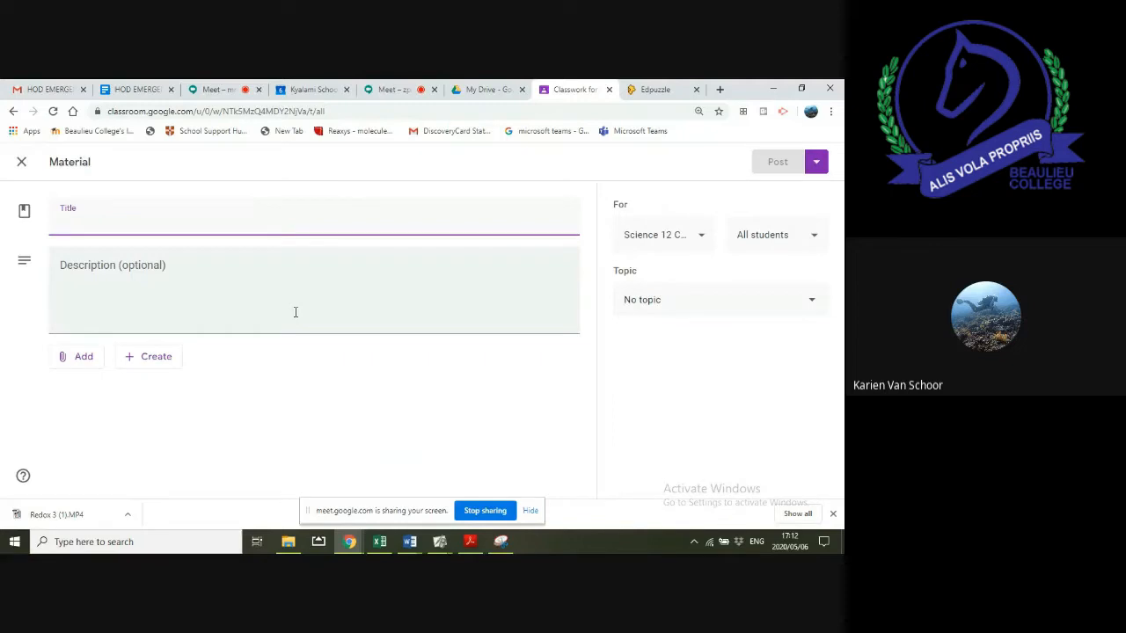
text(Lesoon)
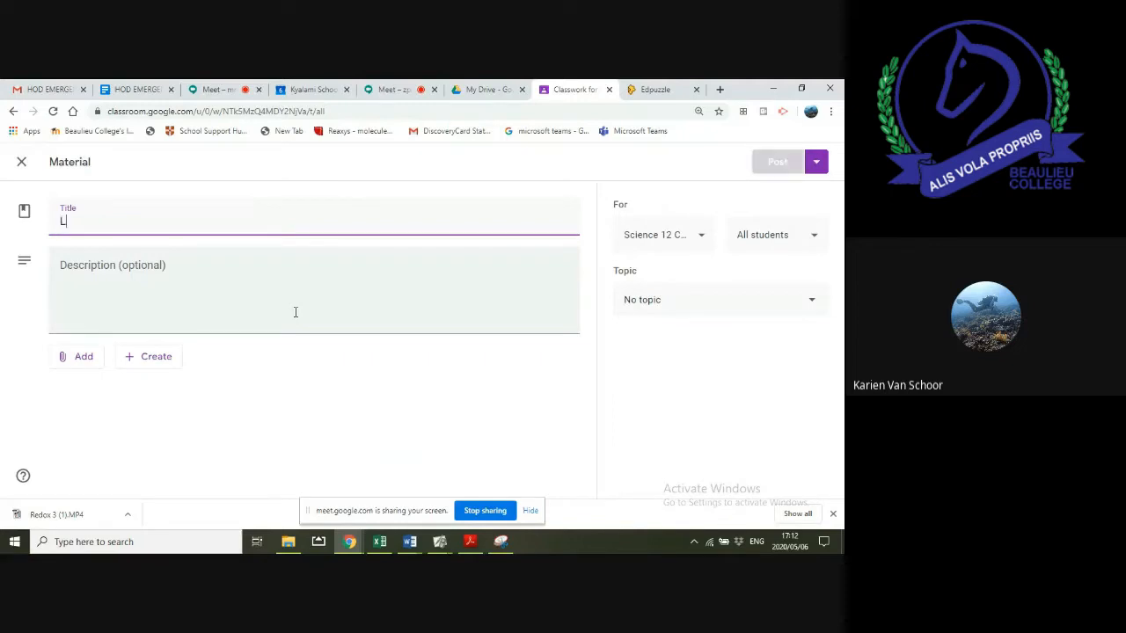
key(BackSpace)
key(BackSpace)
key(BackSpace)
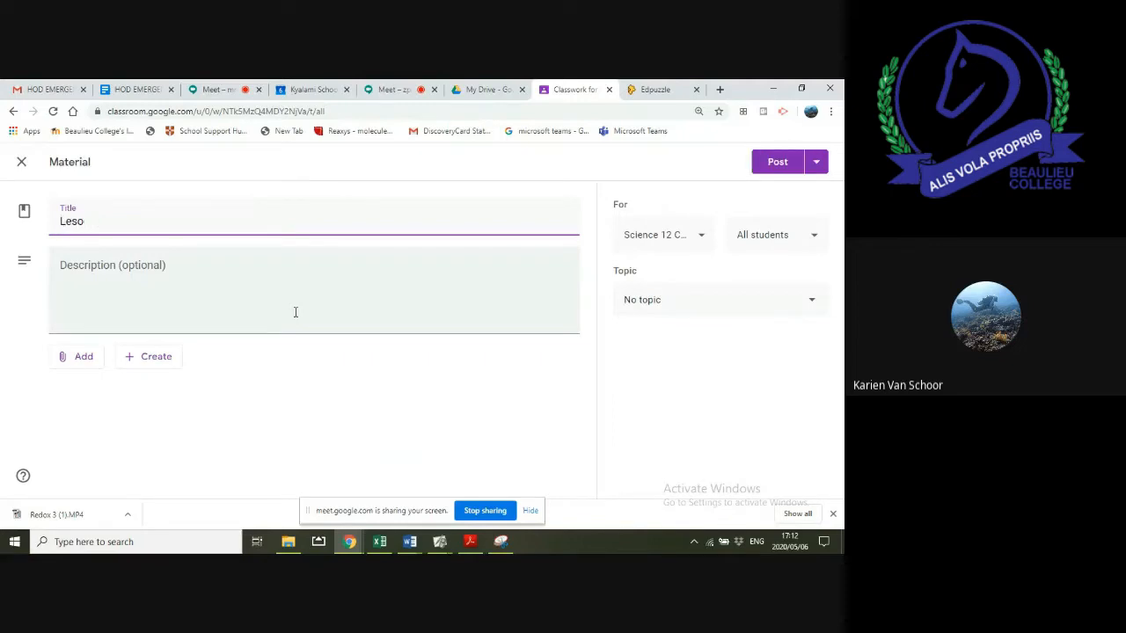
text(son 3)
Begin the material's description with the line "* Watch video on how to use the redox table"
click(213, 264)
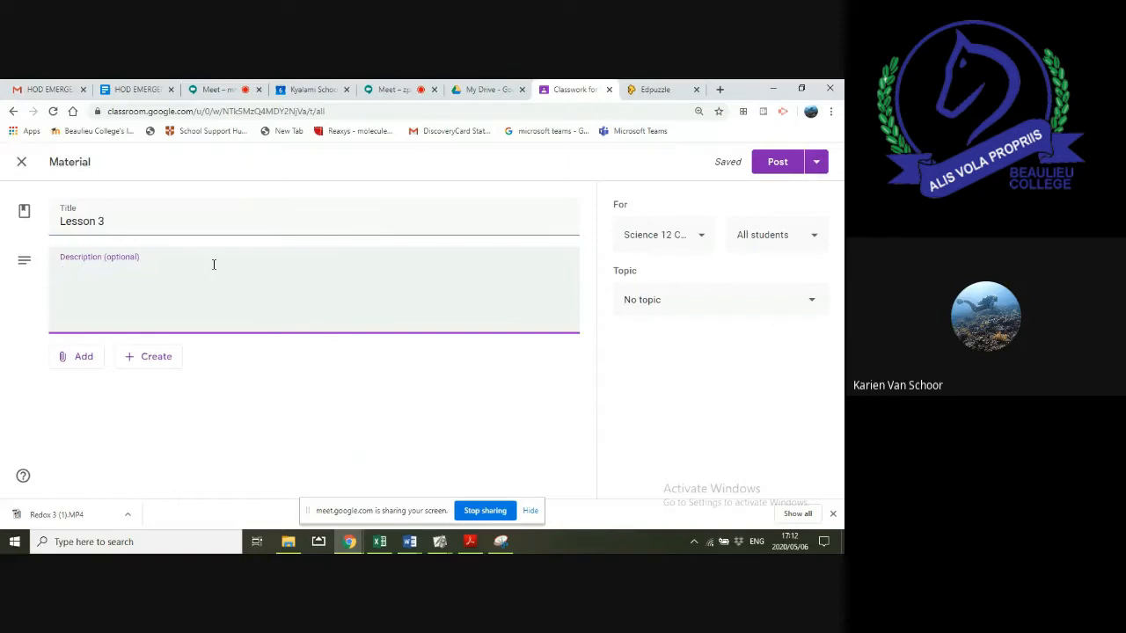
text(Watch vi)
key(BackSpace)
key(BackSpace)
key(BackSpace)
key(BackSpace)
key(BackSpace)
key(BackSpace)
key(BackSpace)
key(BackSpace)
text(* Watch video on how to)
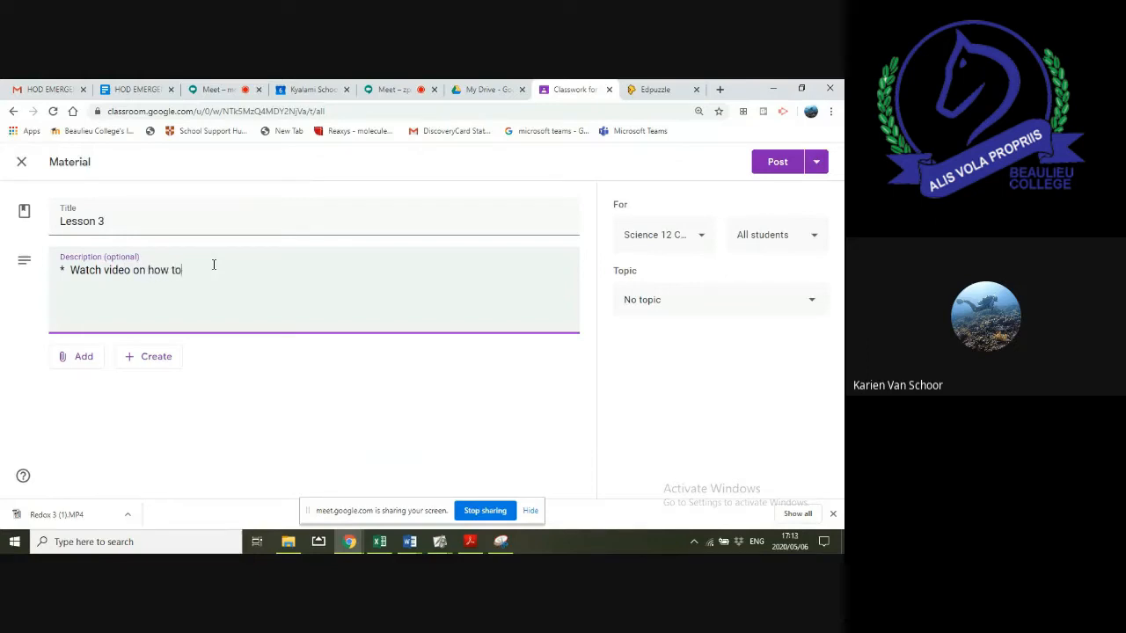
text( use the redox table)
key(Return)
Add the description lines "* Do Exercise 9 in your notes" and "* Mark exercise"
text(* Do Exercise 9 in)
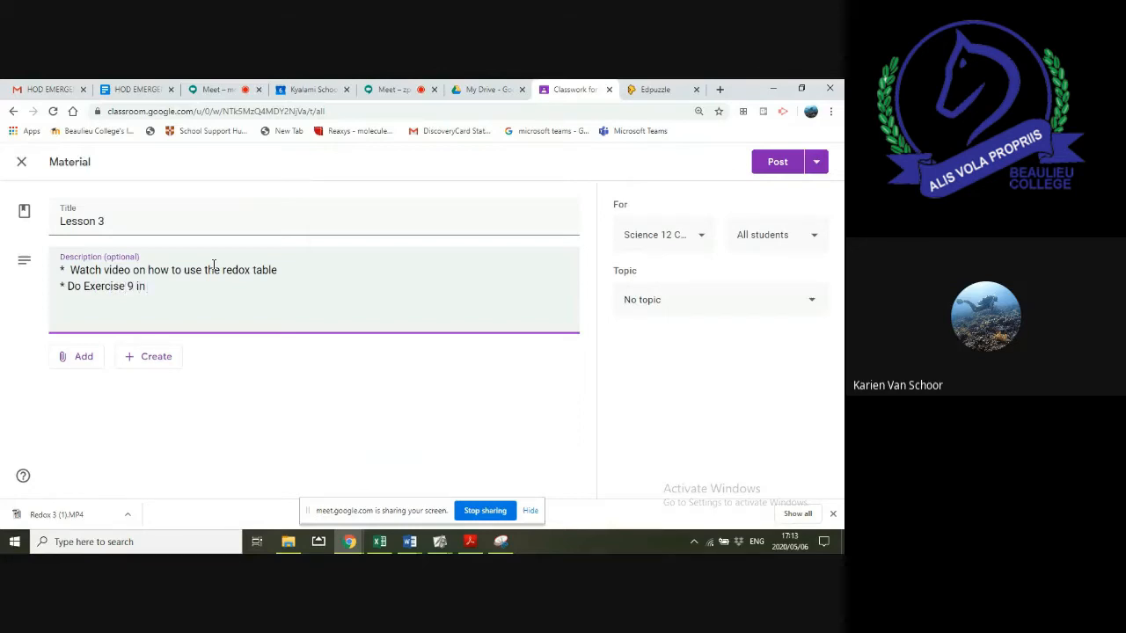
text( your notes)
key(Return)
text(*)
text(Mat)
text(rk)
text( exer)
text(cise)
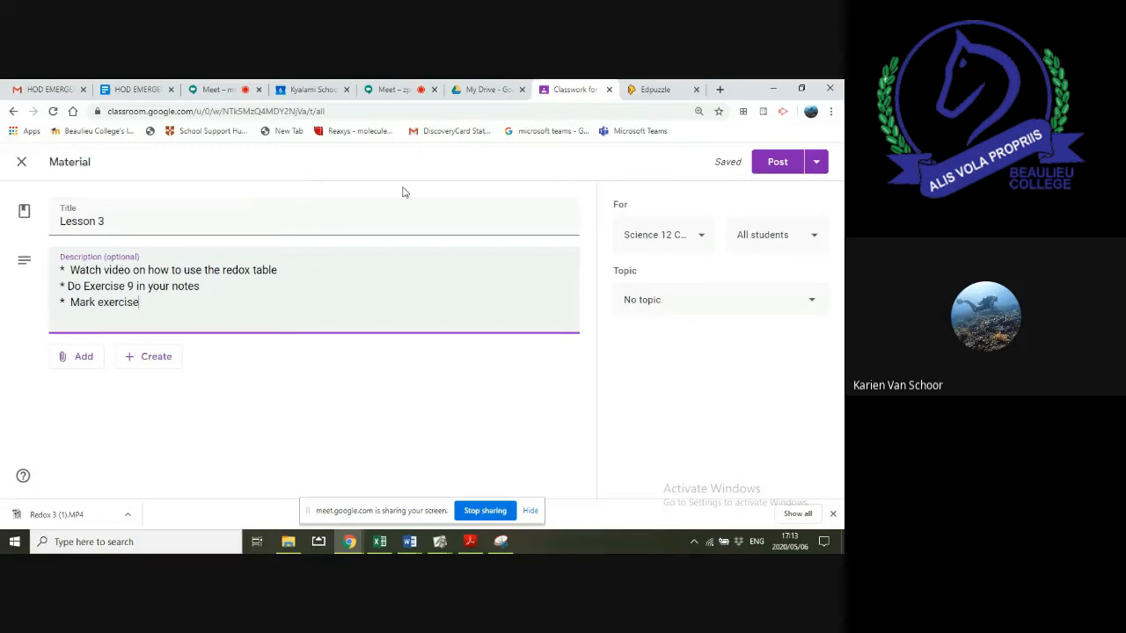
Switch to Google Drive and copy the shareable link of the zpi-quvi-vpd (2020-05-06) video recording
click(484, 90)
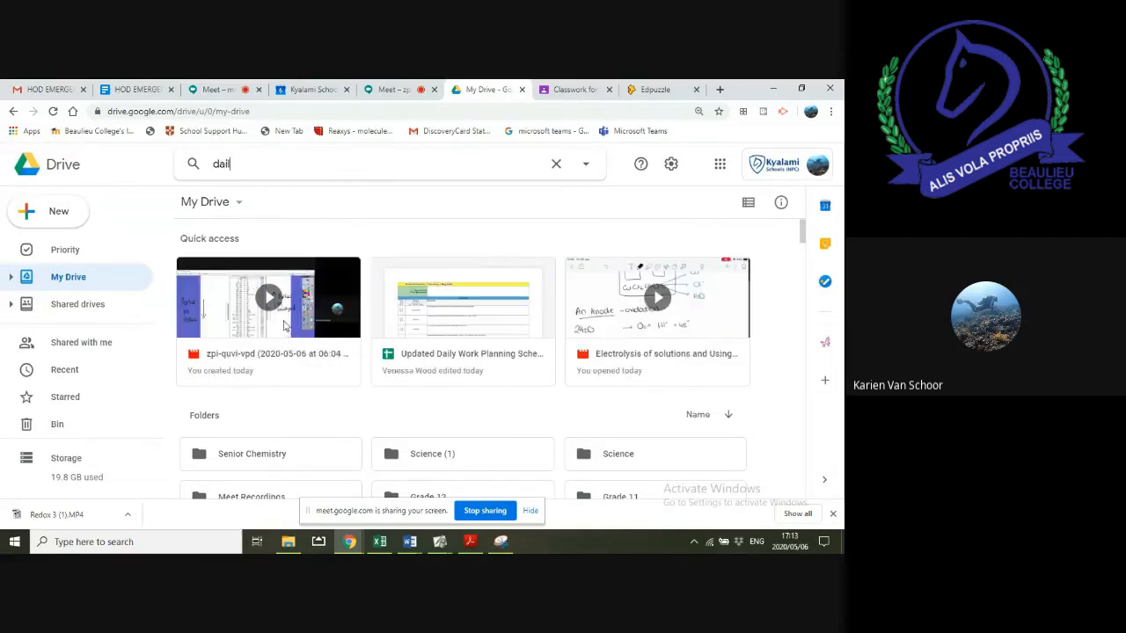
right_click(236, 322)
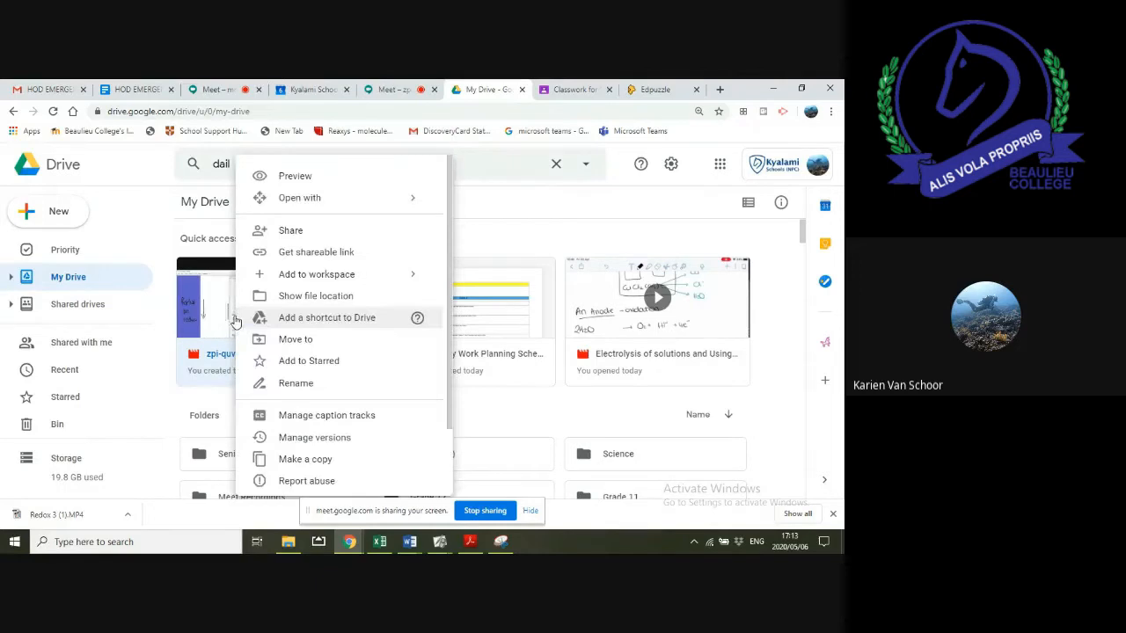
click(310, 254)
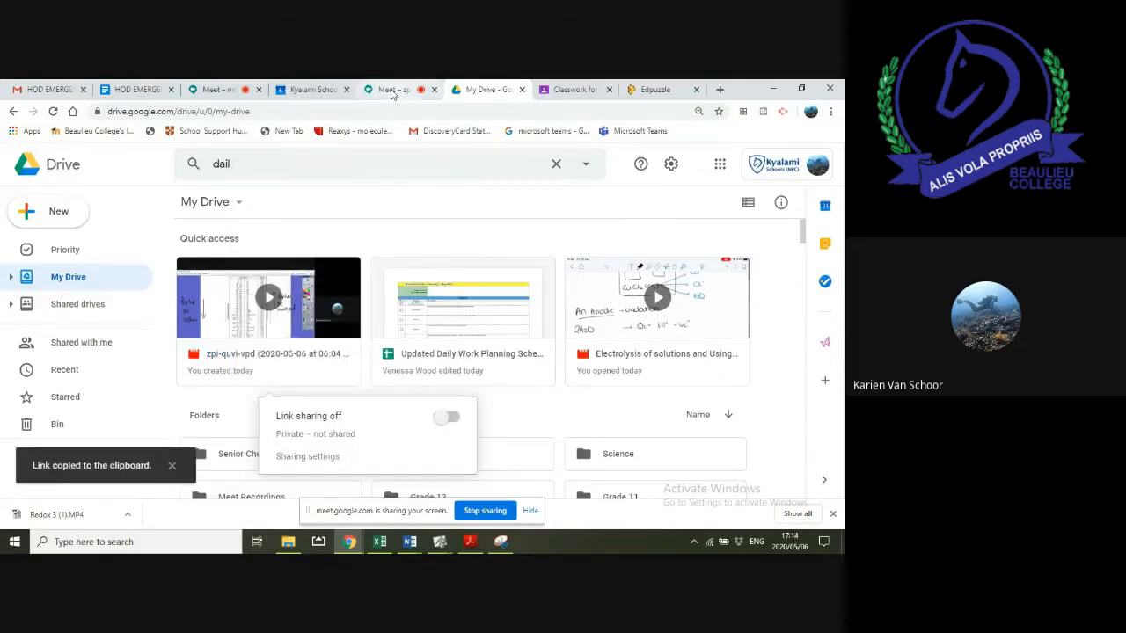
Return to the Lesson 3 material in Google Classroom and attach the copied video link to it
click(572, 89)
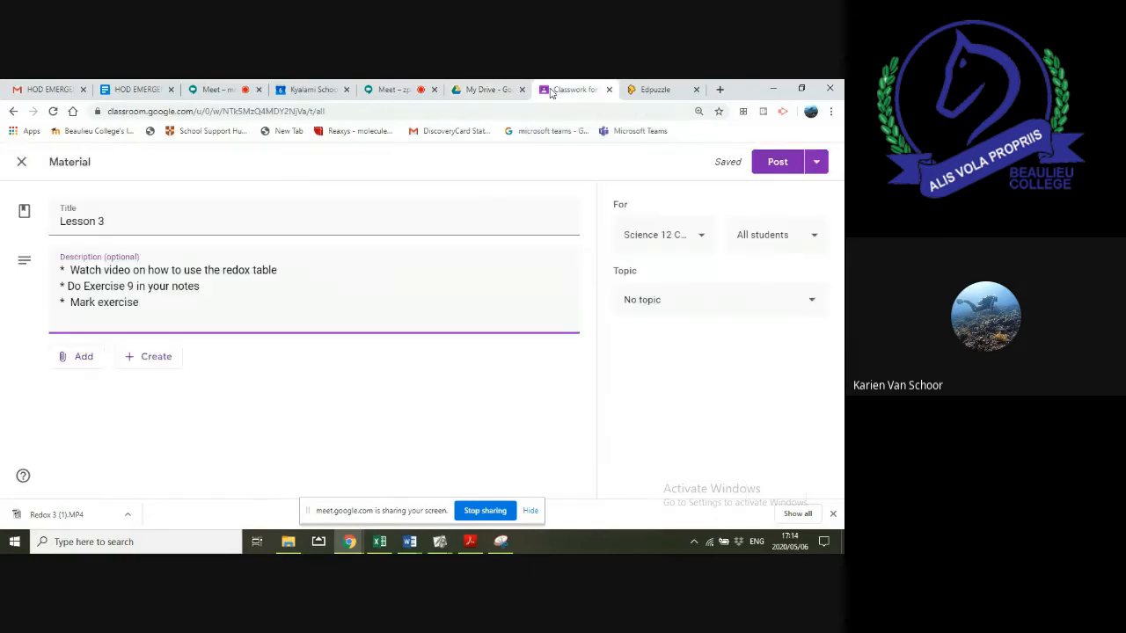
click(77, 357)
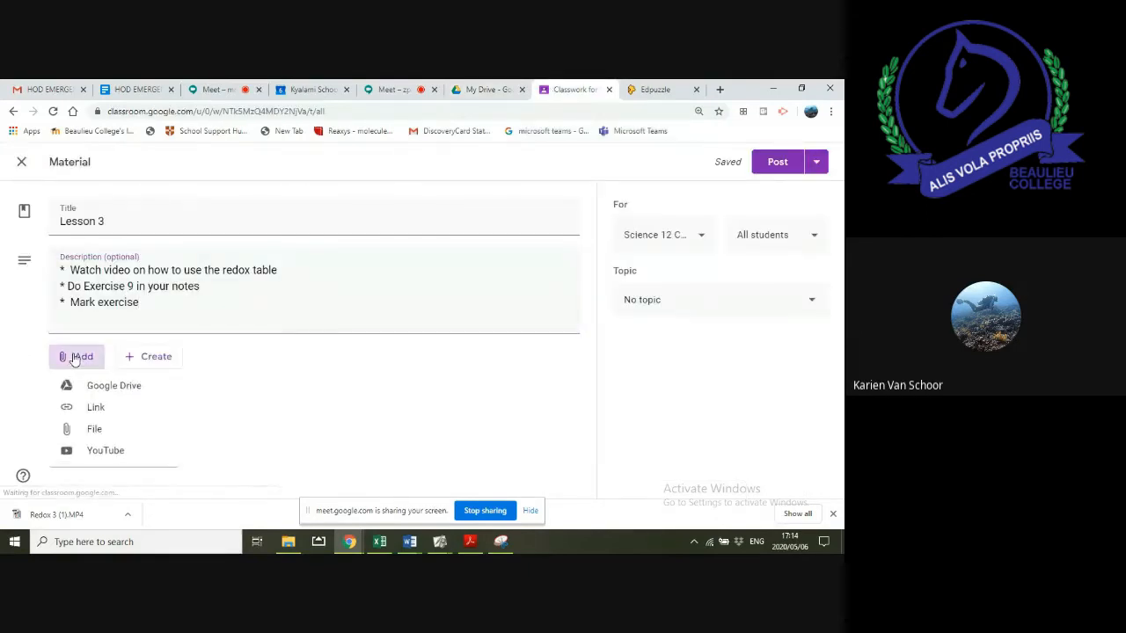
click(102, 408)
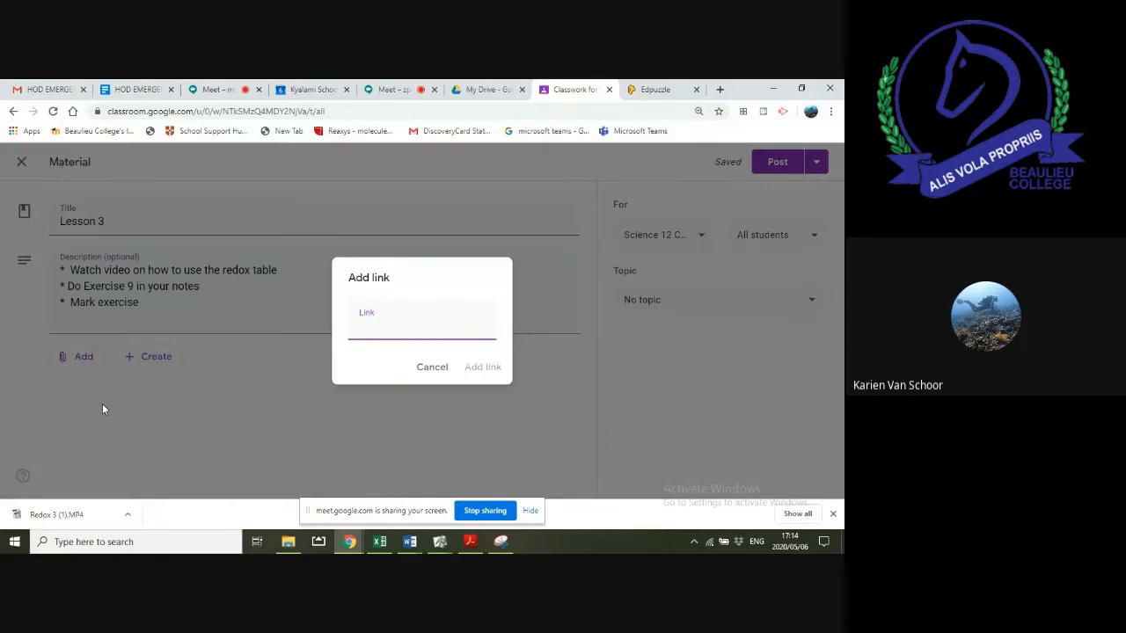
key(ctrl+v)
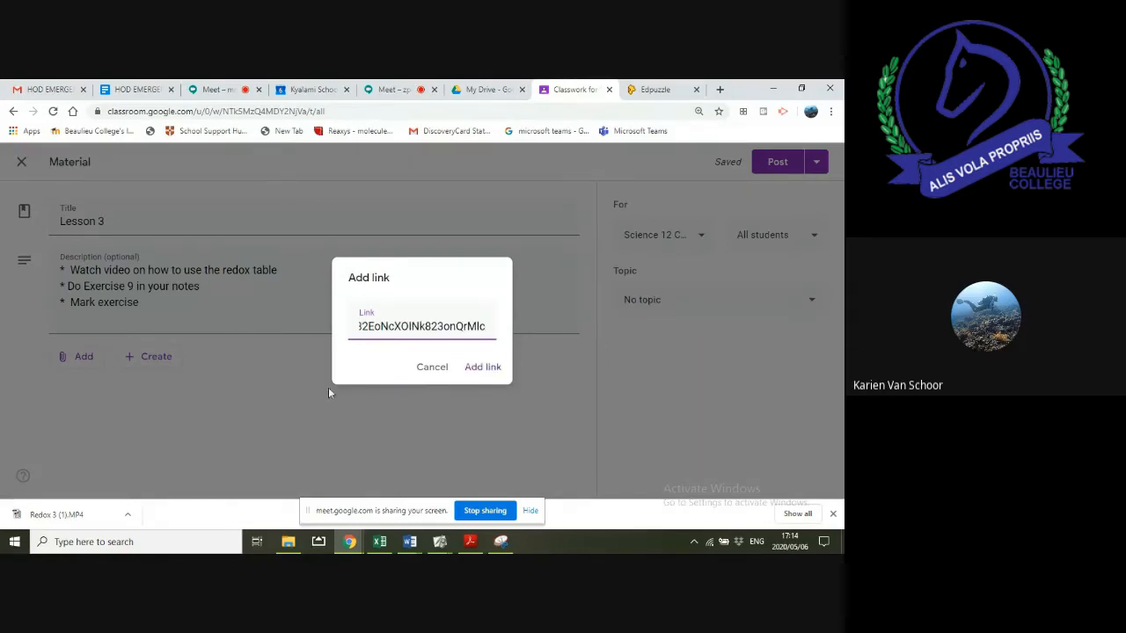
click(482, 367)
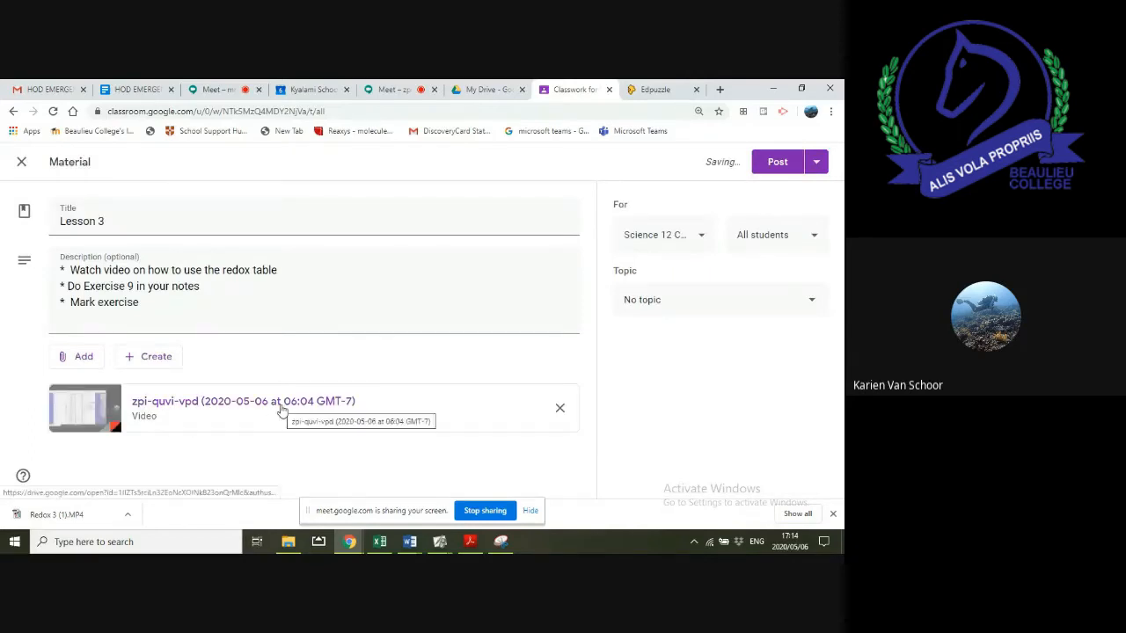
click(81, 355)
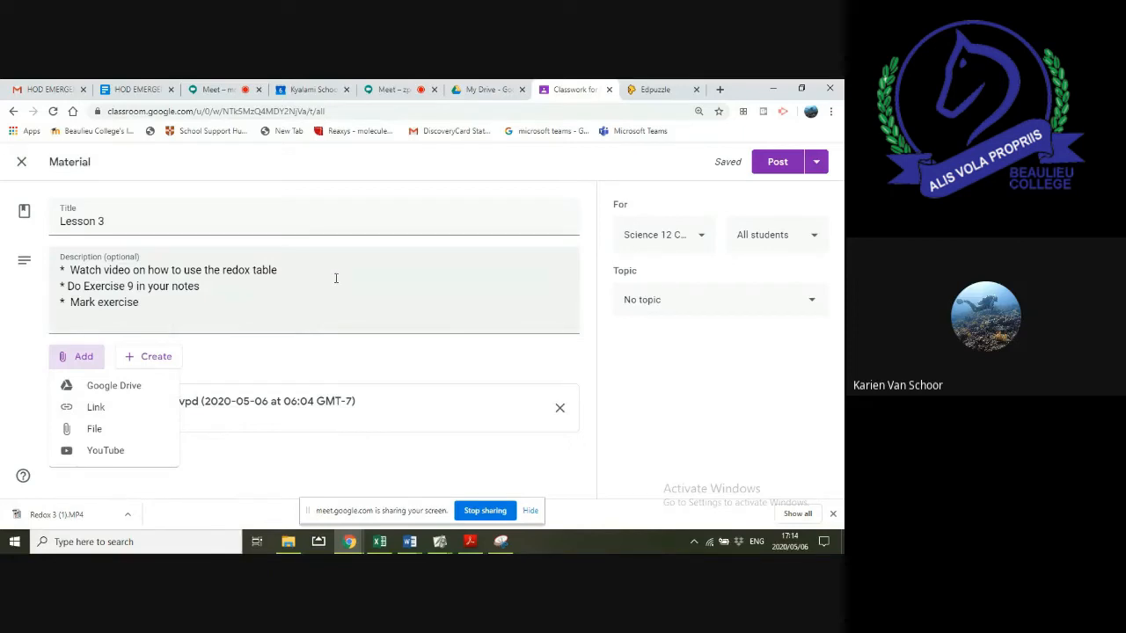
click(377, 282)
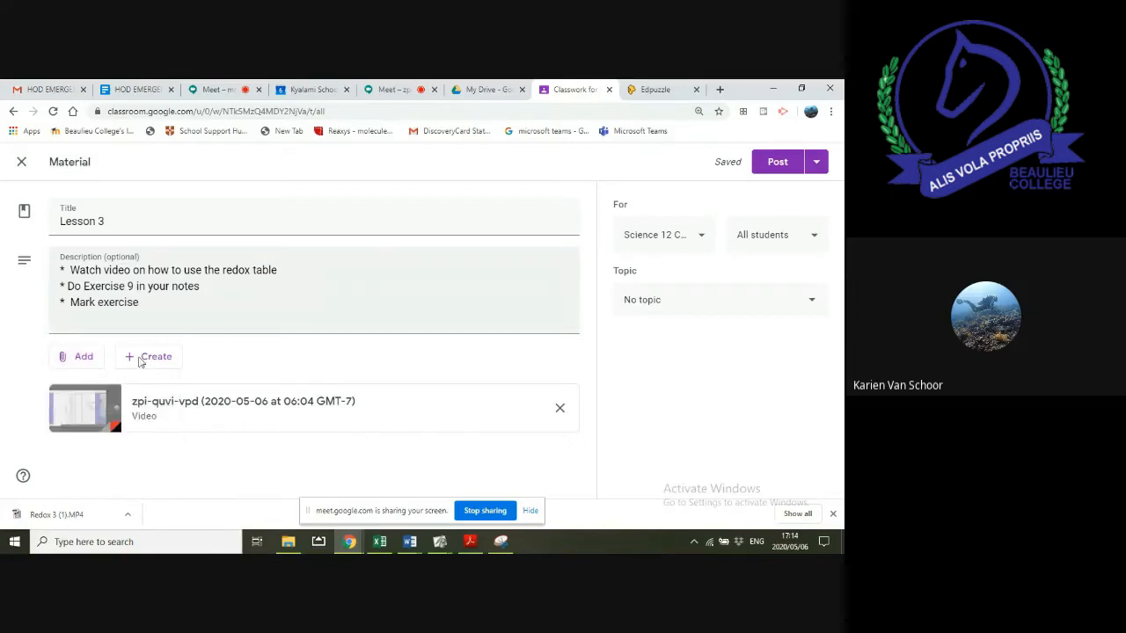
click(81, 358)
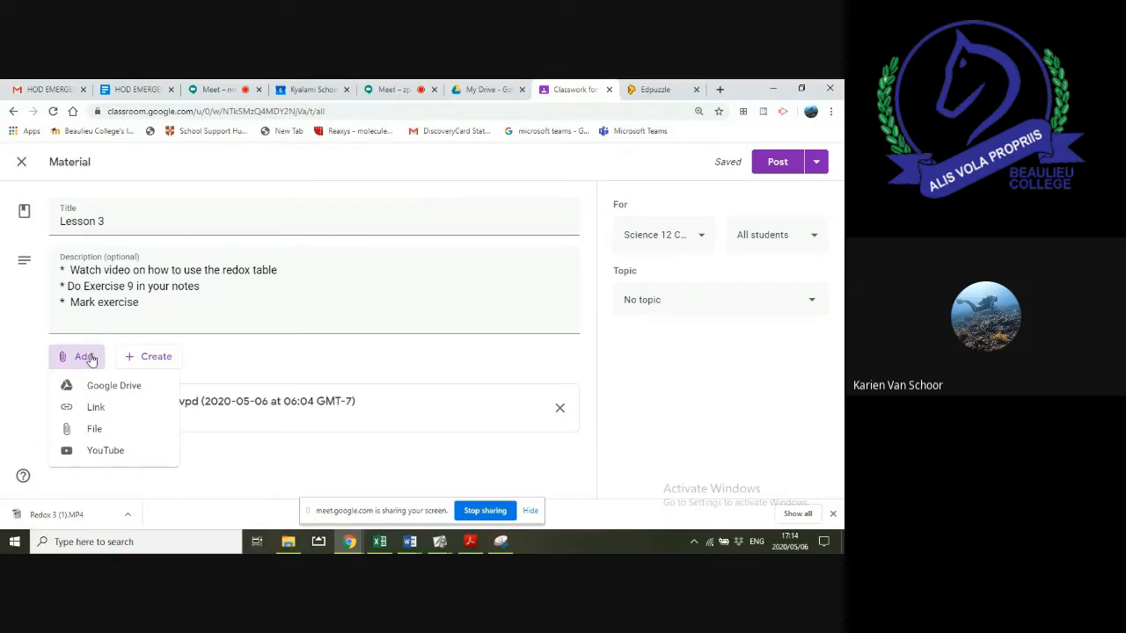
Switch to Google Drive and try to rename the recent zpi-quvi-vpd (2020-05-06) recording as "Marking exercise 9"
click(493, 92)
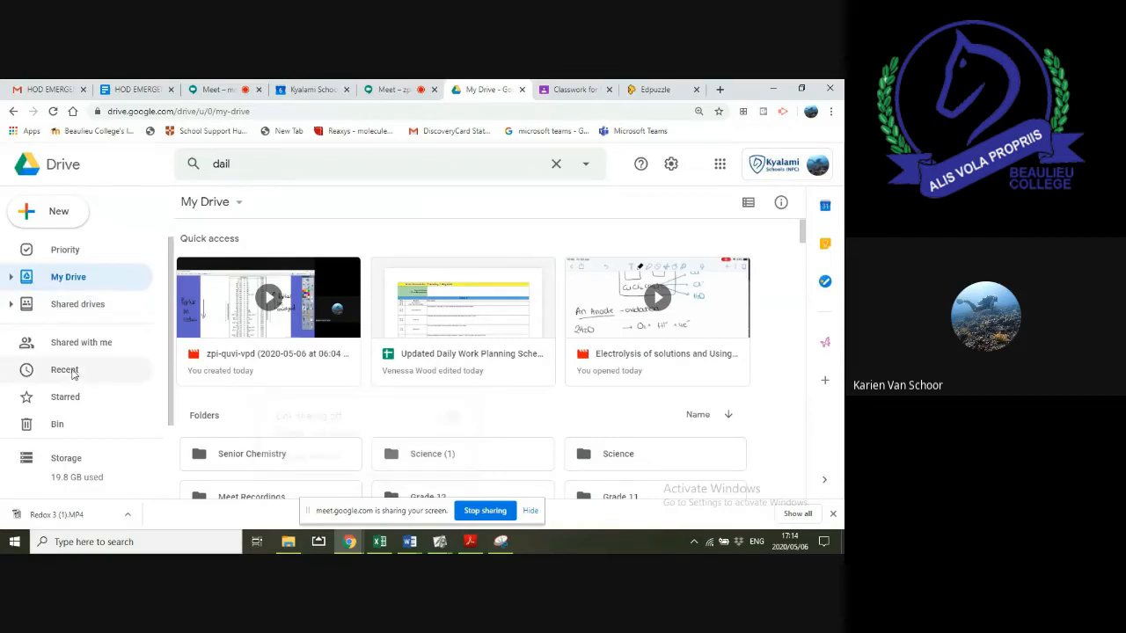
click(73, 373)
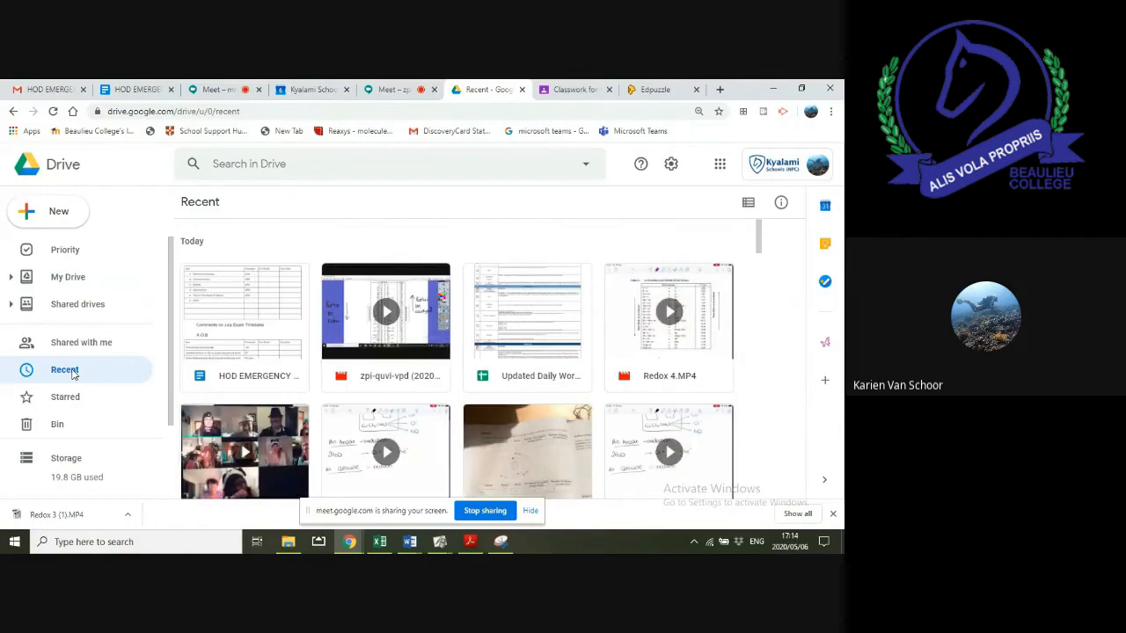
double_click(362, 301)
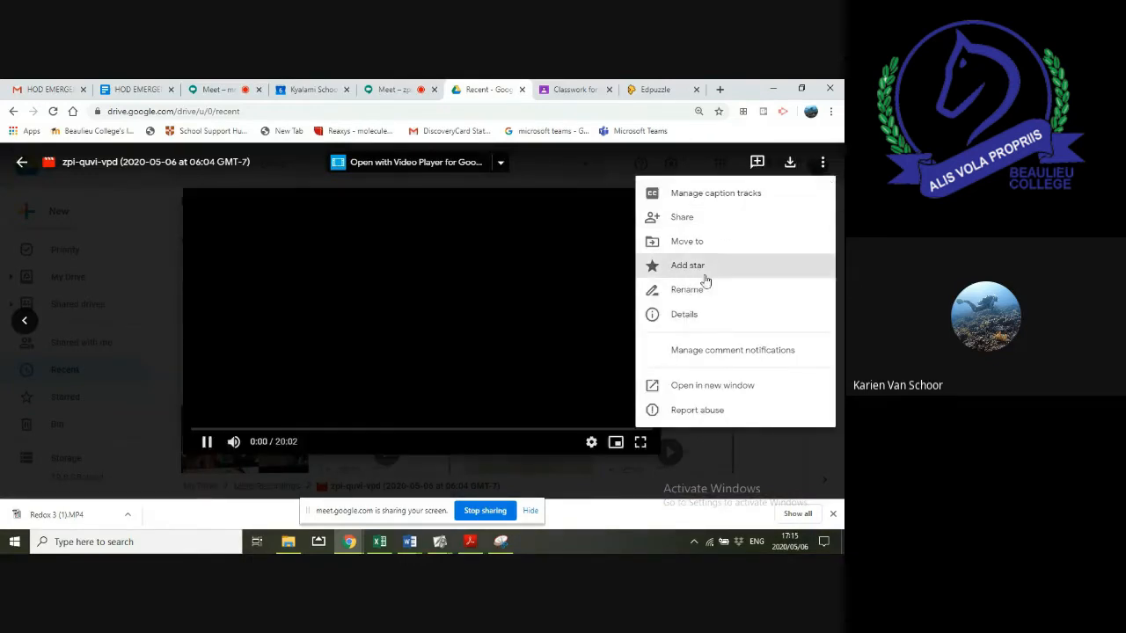
click(699, 291)
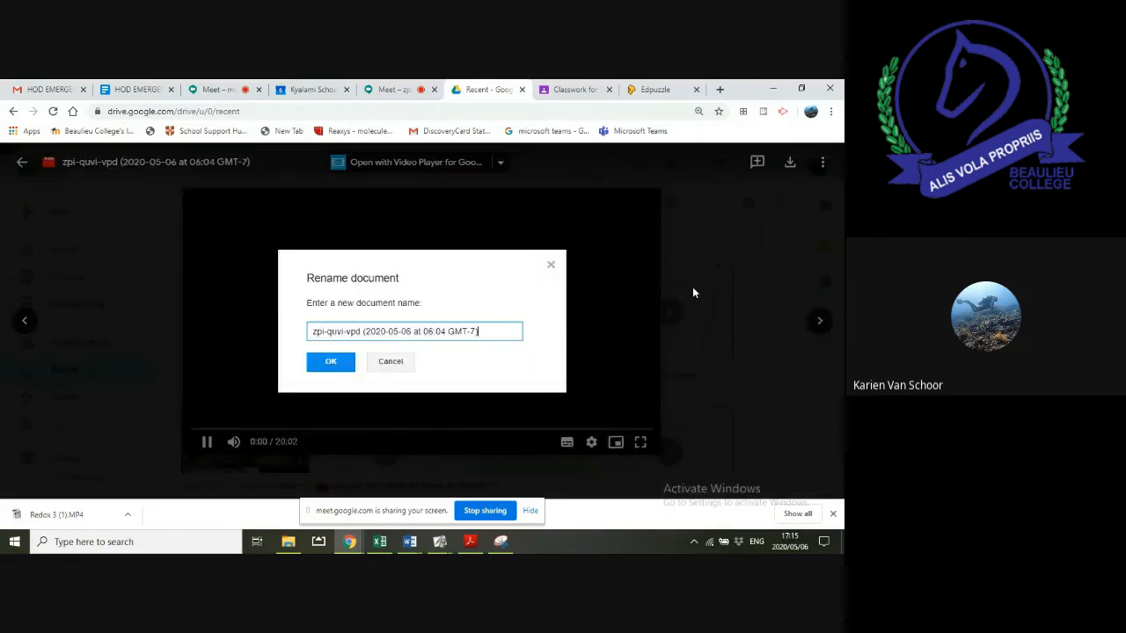
drag(493, 330, 225, 335)
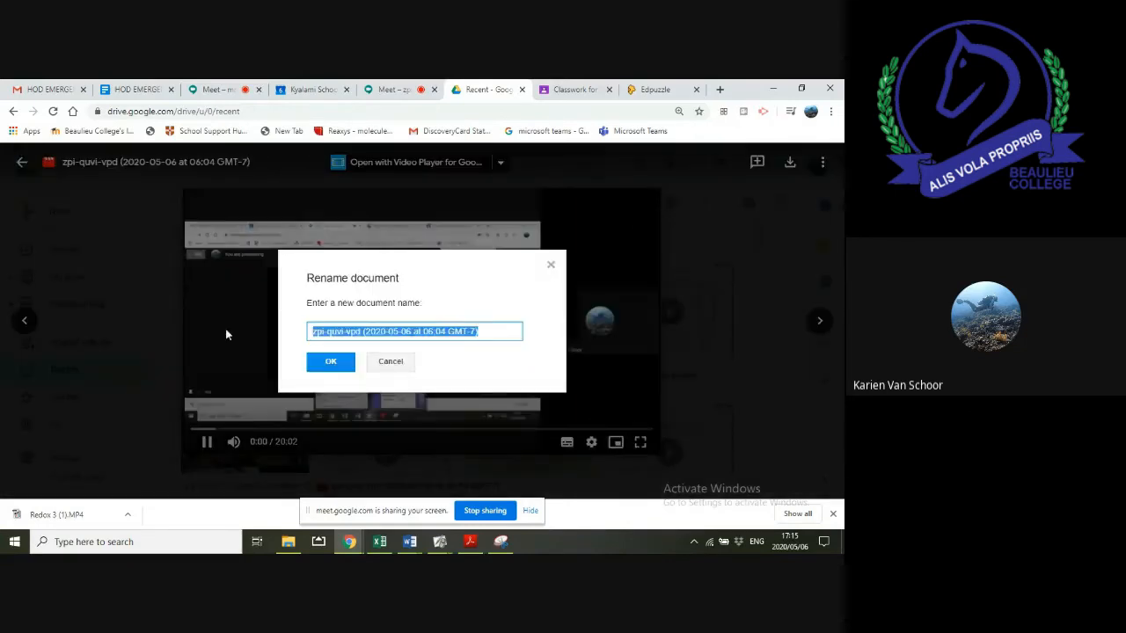
text(Markin)
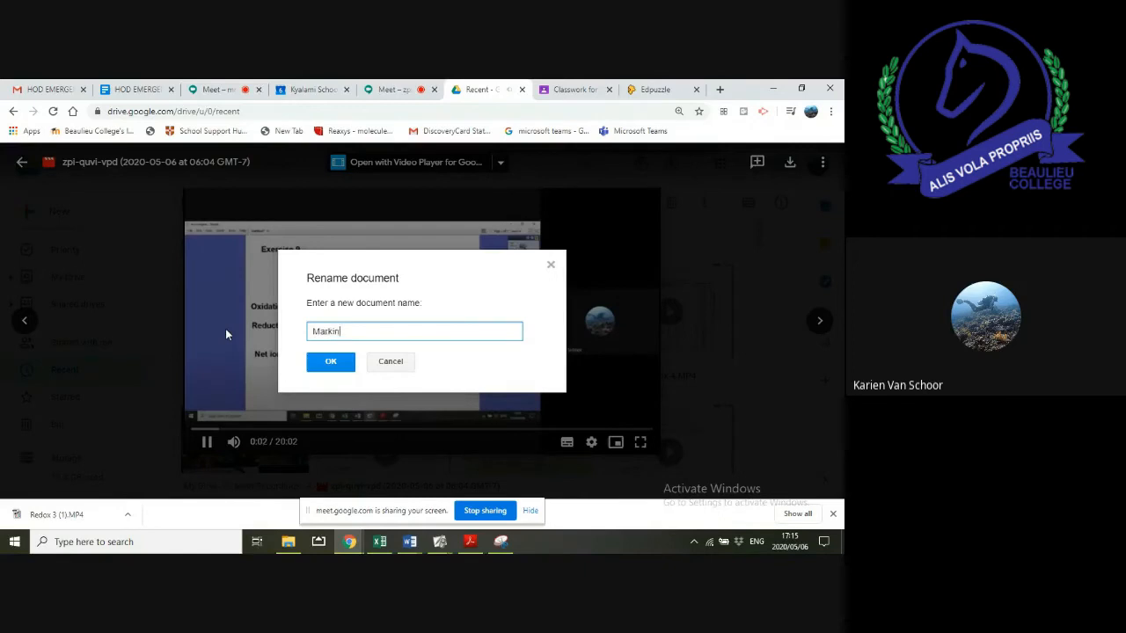
text(g exerci)
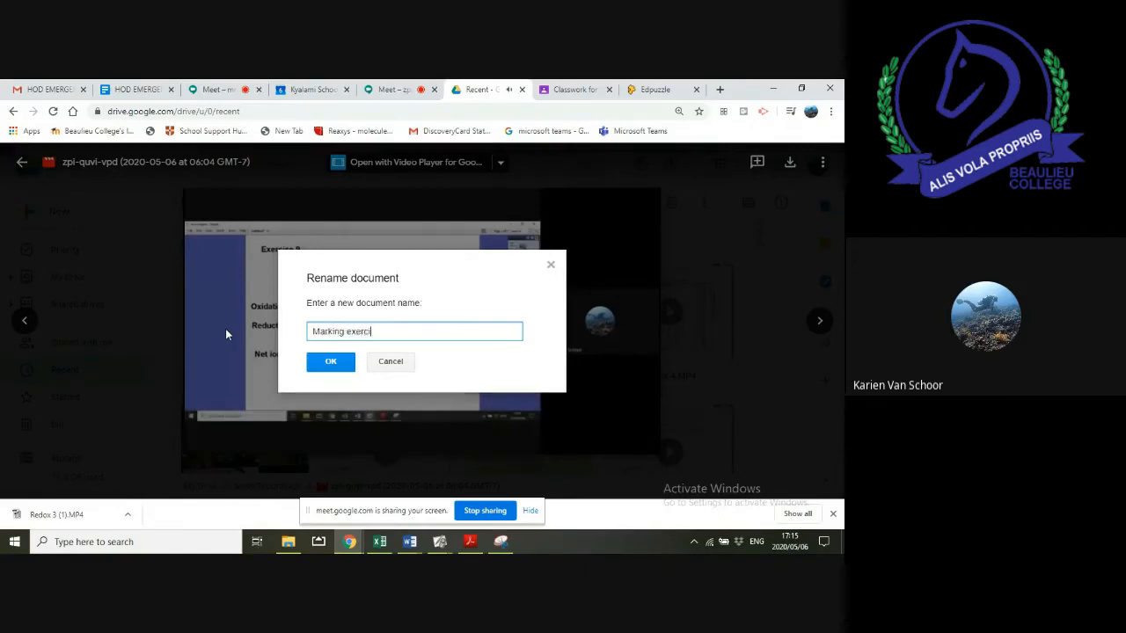
text(se 9)
key(Return)
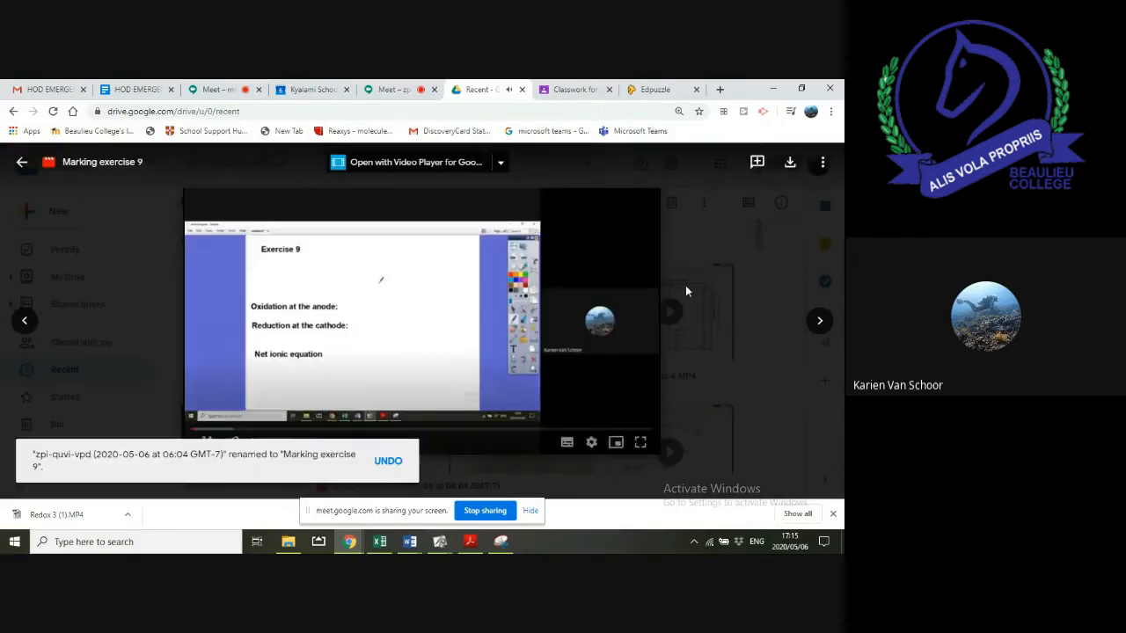
click(686, 291)
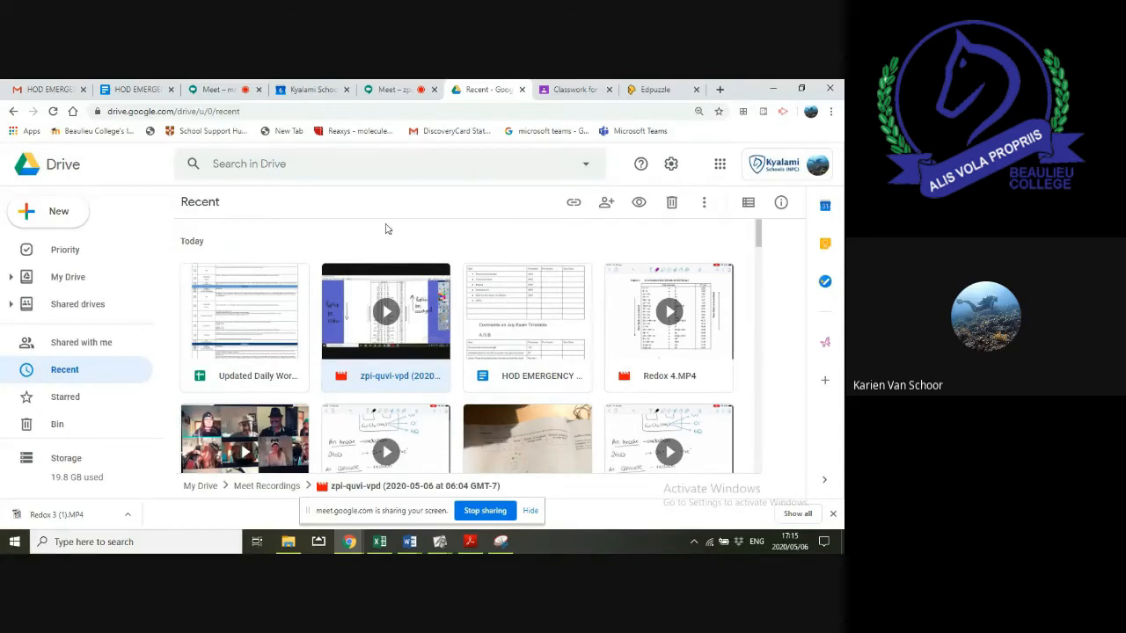
click(576, 91)
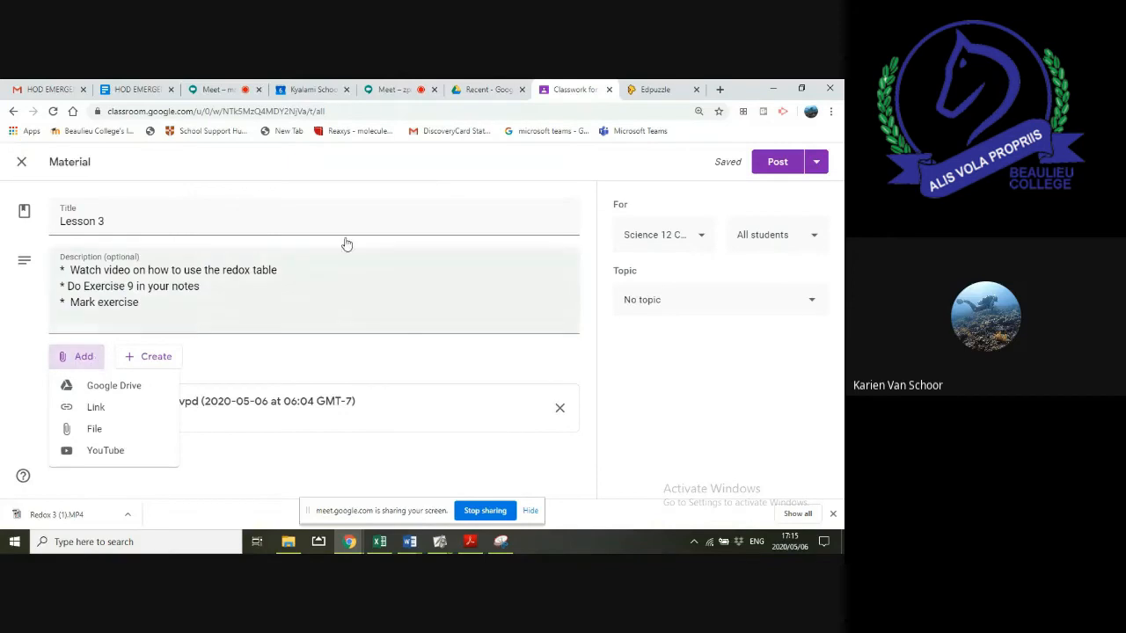
Reopen the zpi-quvi-vpd recording in Google Drive and set its name to "Marking exercise 9"
click(484, 91)
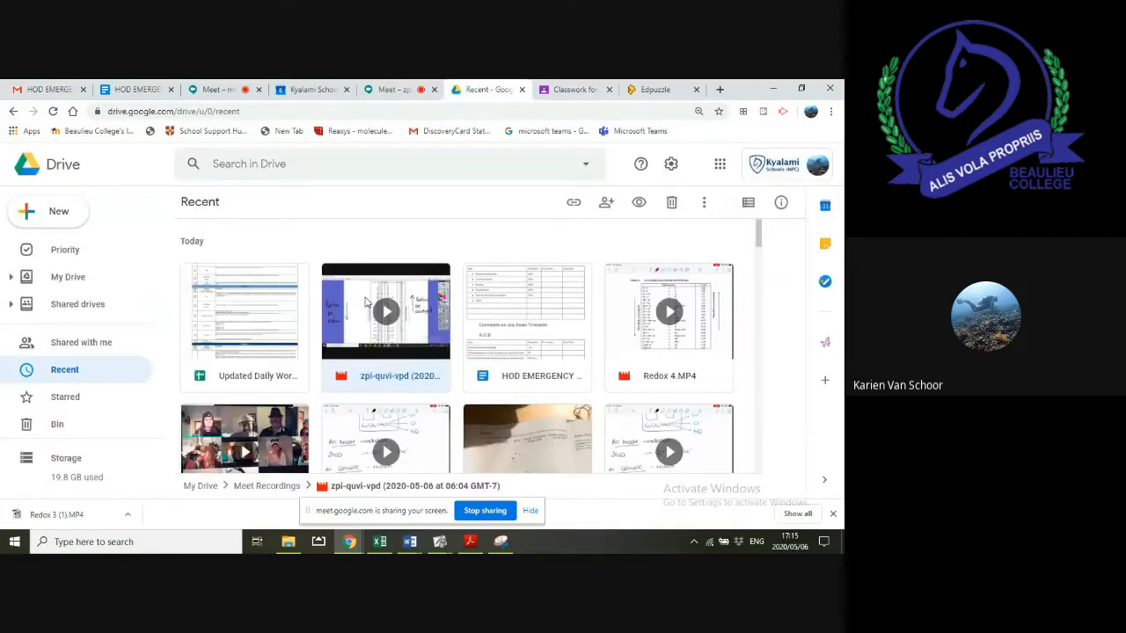
double_click(367, 302)
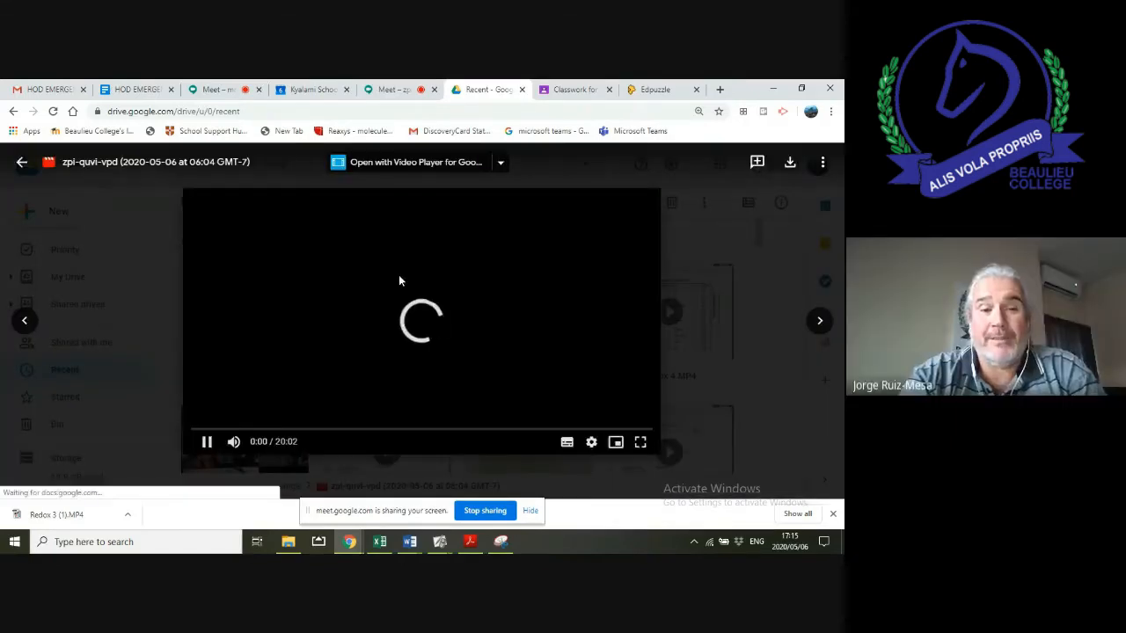
click(823, 162)
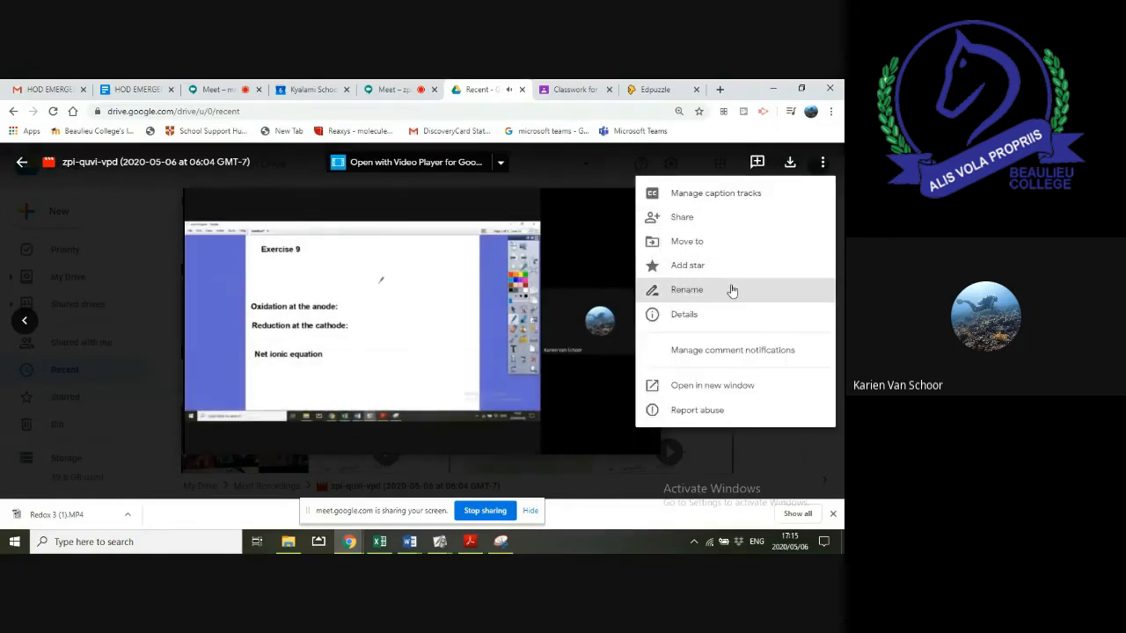
click(729, 289)
key(BackSpace)
key(BackSpace)
key(BackSpace)
key(BackSpace)
key(BackSpace)
key(BackSpace)
key(BackSpace)
key(BackSpace)
key(BackSpace)
key(BackSpace)
key(BackSpace)
key(BackSpace)
key(BackSpace)
key(BackSpace)
key(BackSpace)
key(BackSpace)
key(BackSpace)
key(BackSpace)
key(BackSpace)
key(BackSpace)
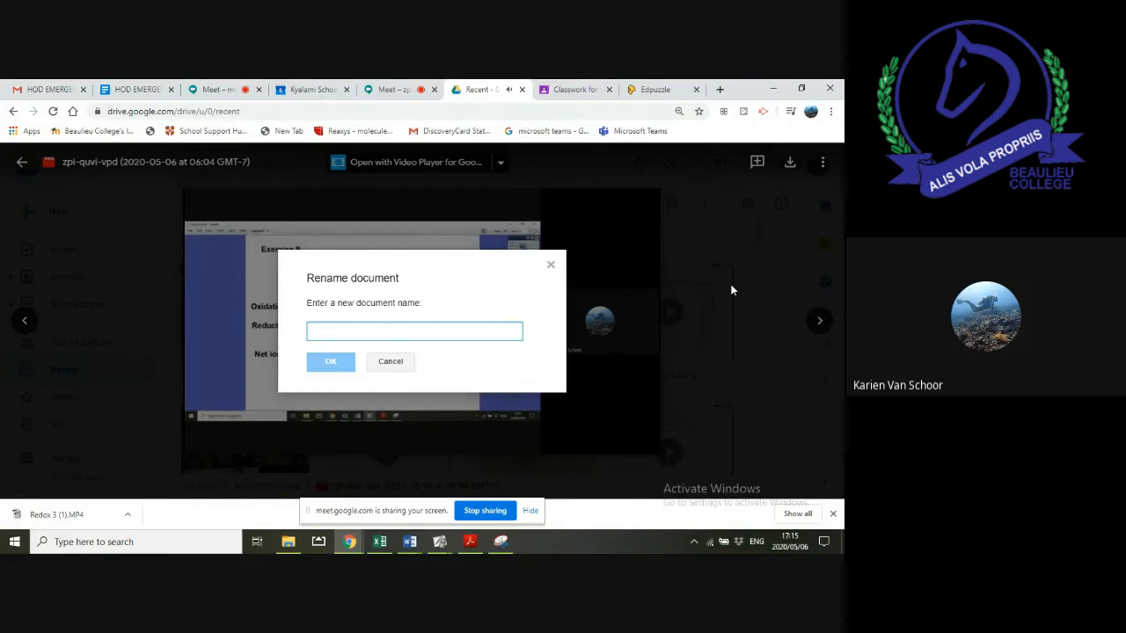
text(Marking exercise 9)
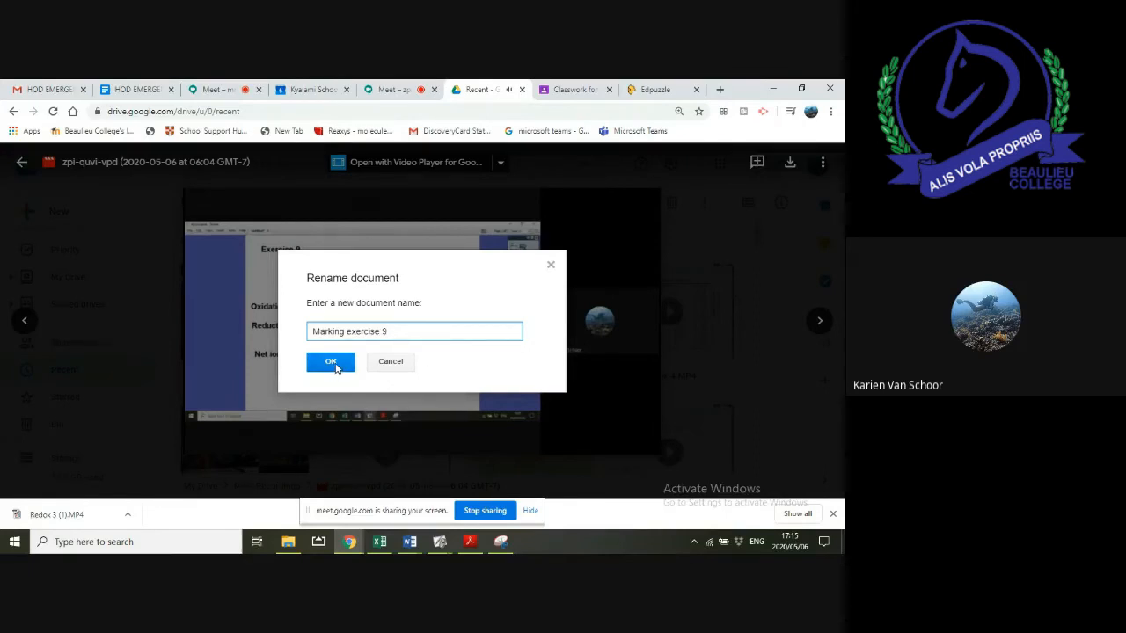
click(332, 363)
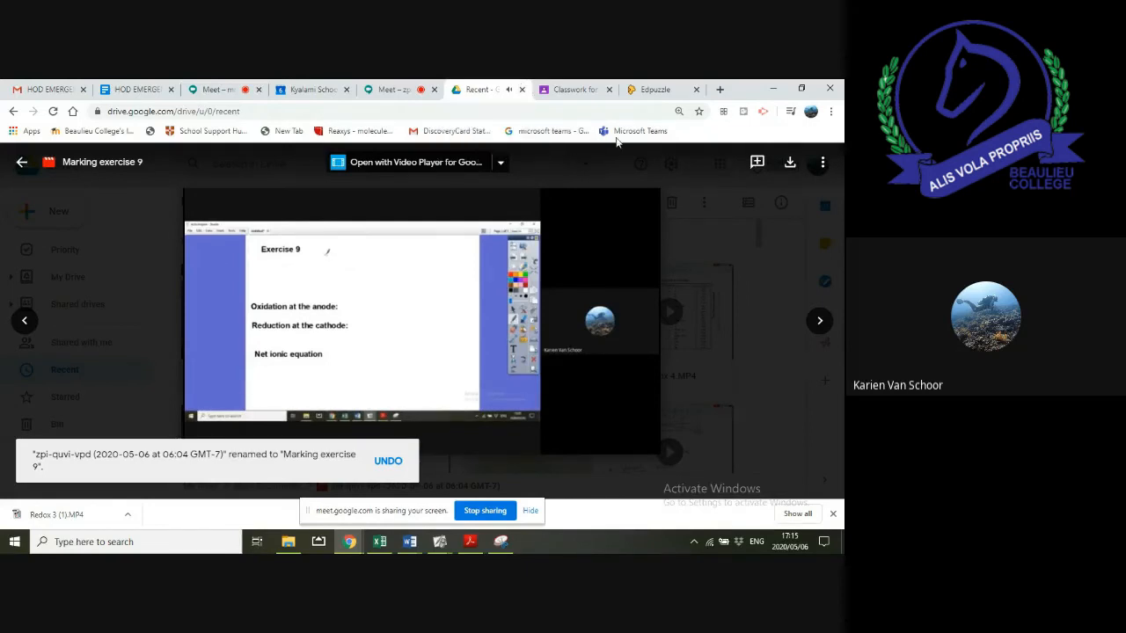
Return to the Lesson 3 material in Google Classroom, closing Google Drive, and look at the options for adding a link
click(572, 91)
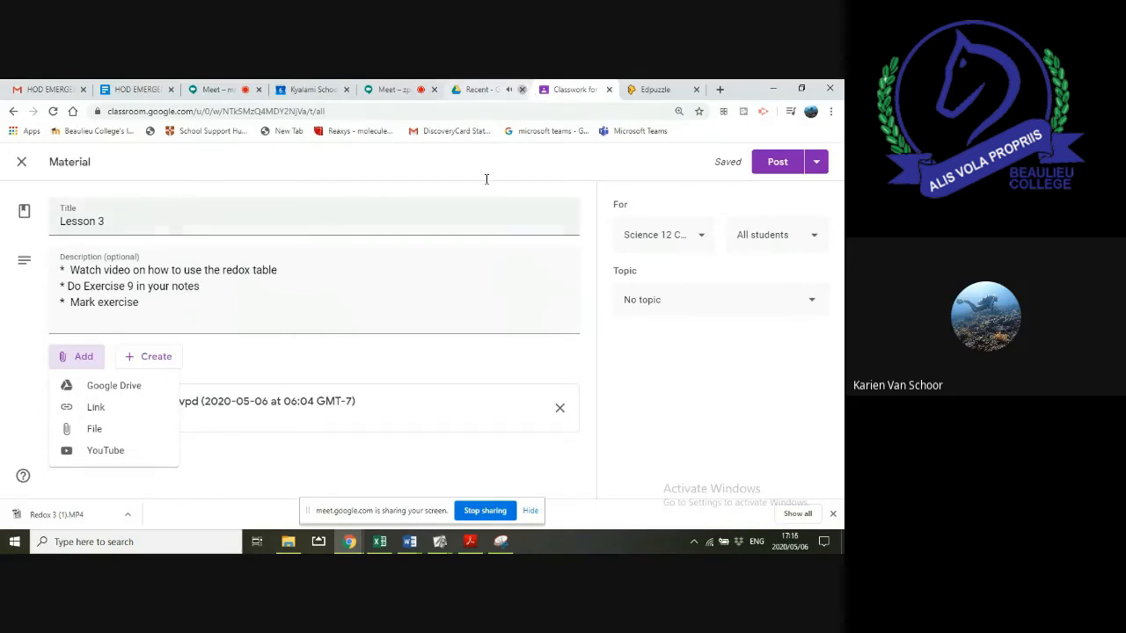
click(522, 89)
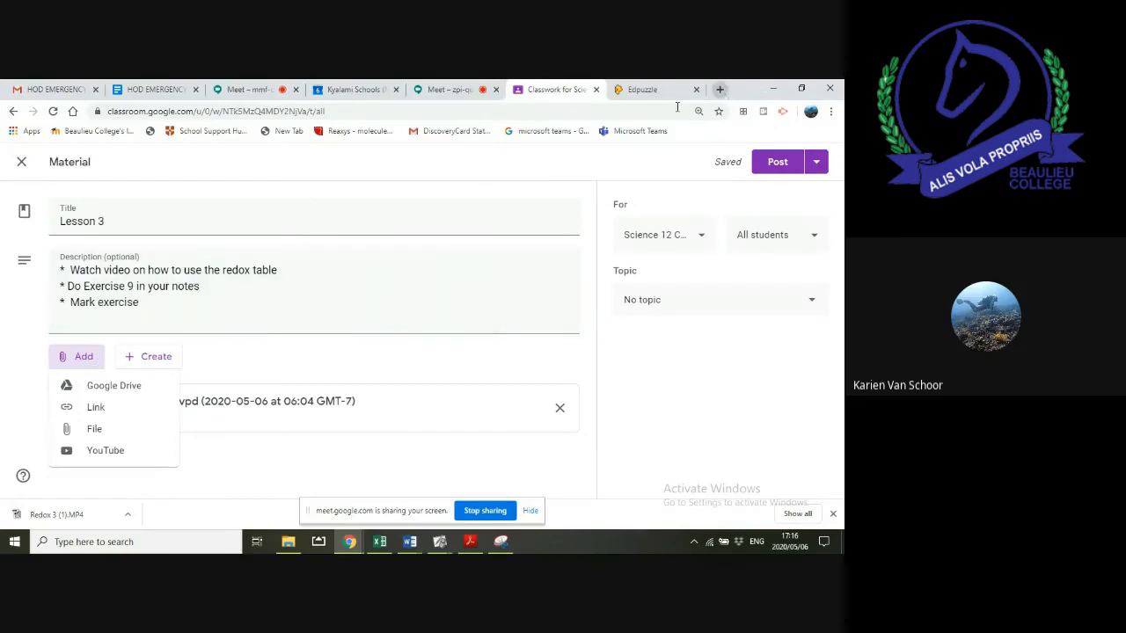
click(109, 410)
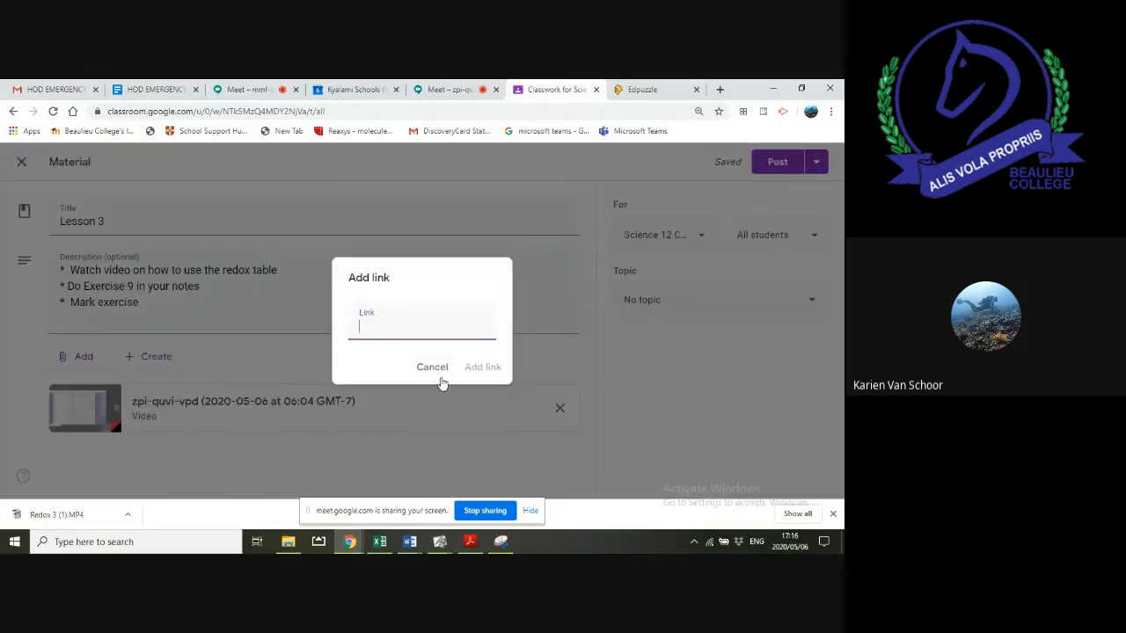
click(718, 347)
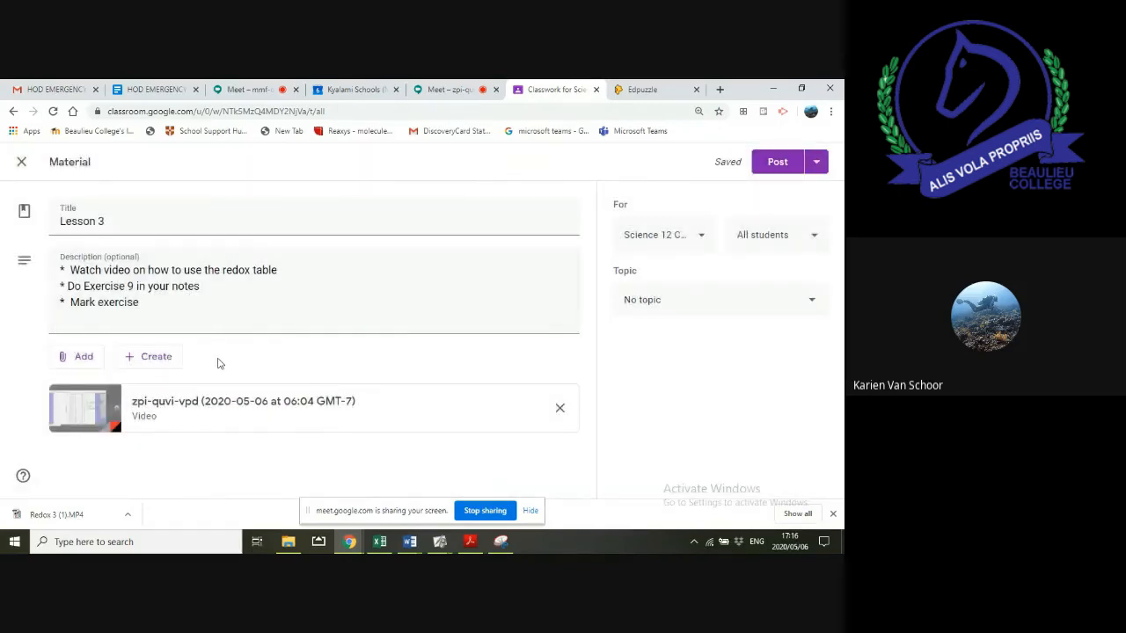
click(79, 357)
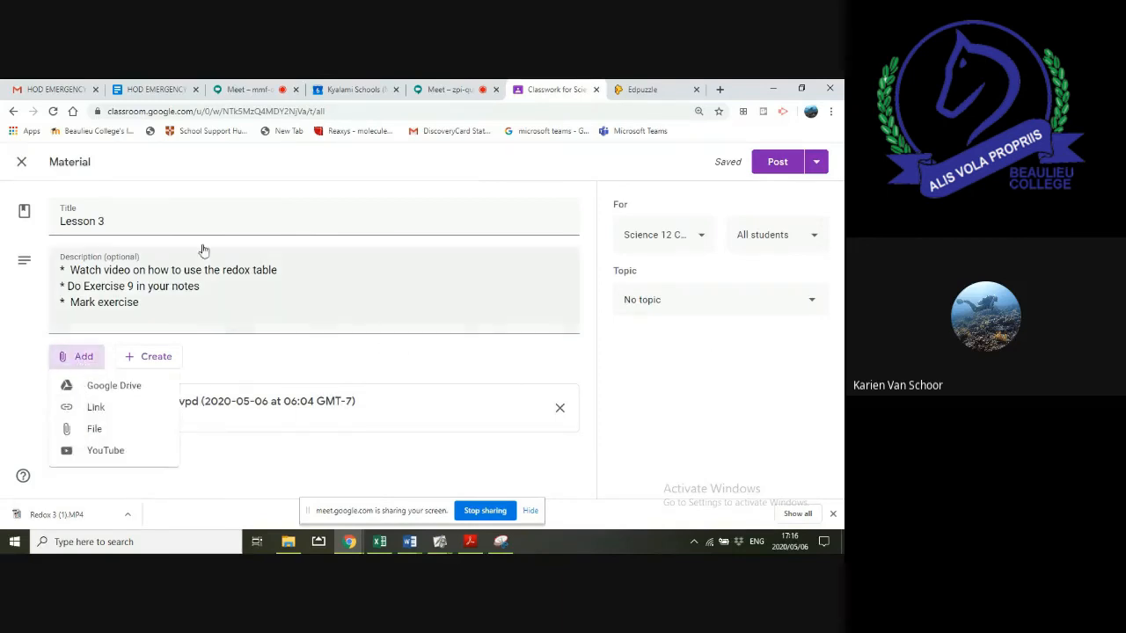
Look at the date and time settings for scheduling the Lesson 3 material without scheduling it
click(819, 167)
click(819, 168)
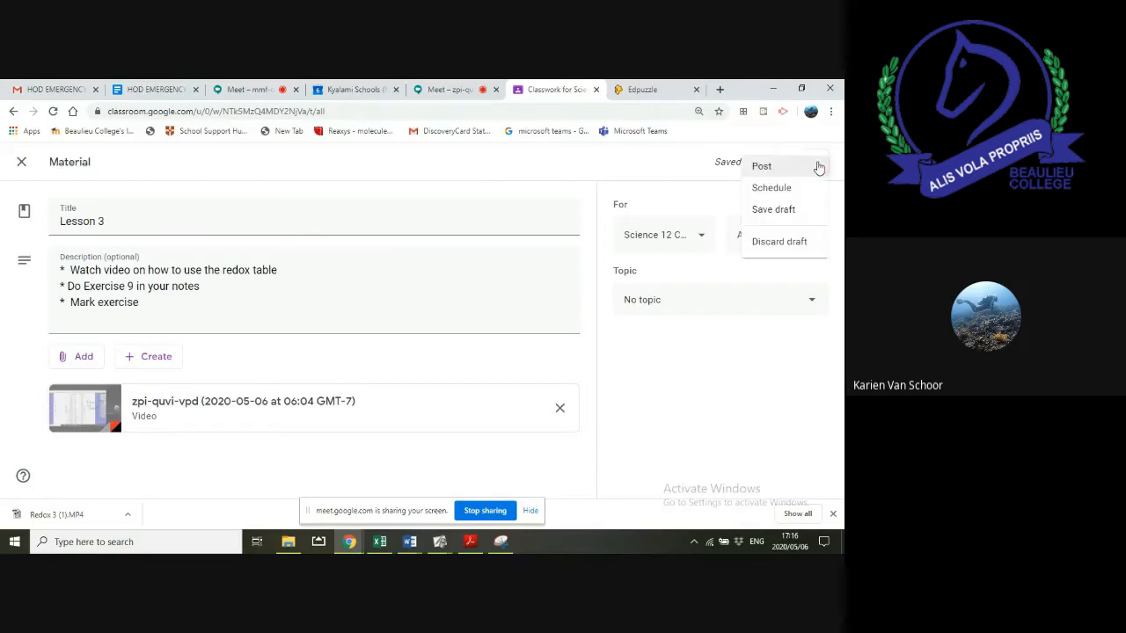
click(772, 188)
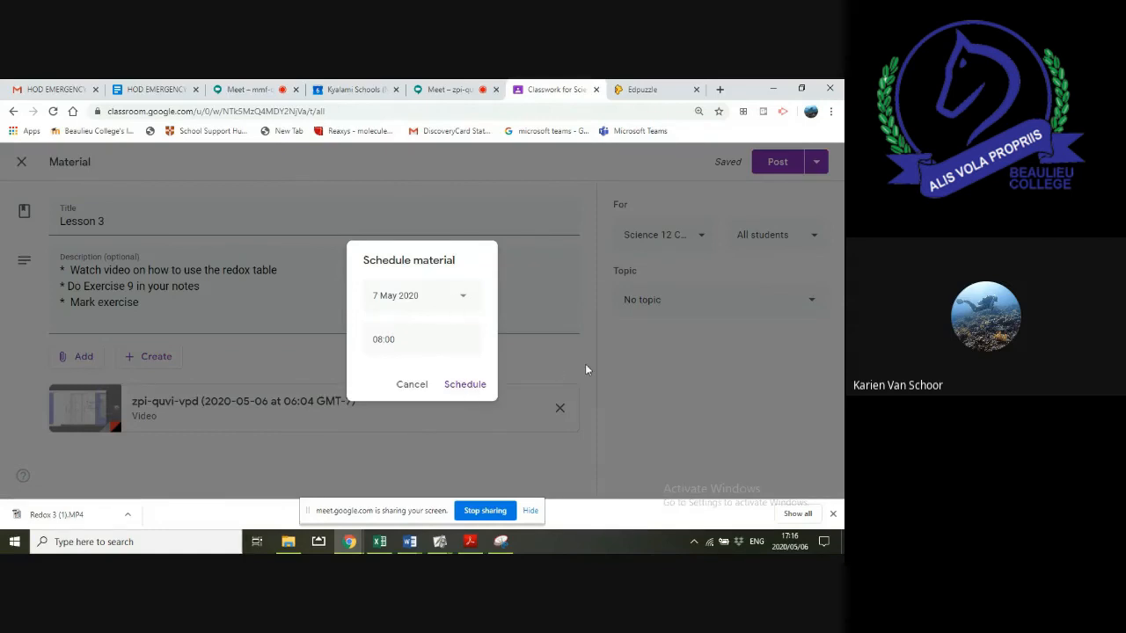
click(655, 373)
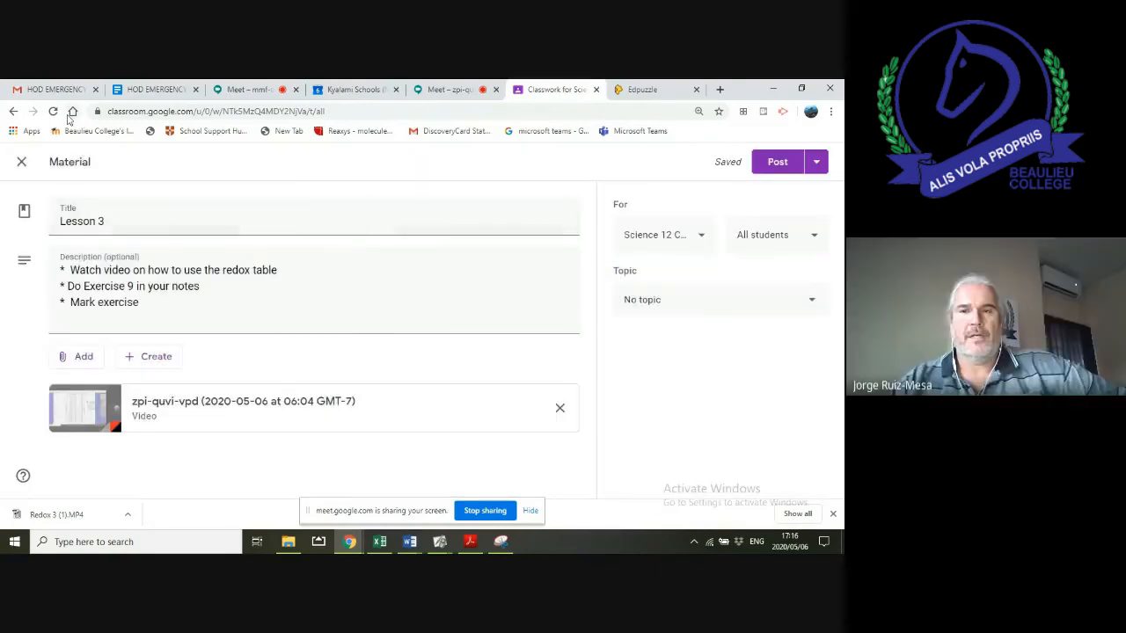
Go back to the class's Classwork page and examine the instructions and attached videos of Lesson 2 Redox - 6 May 2020
click(13, 110)
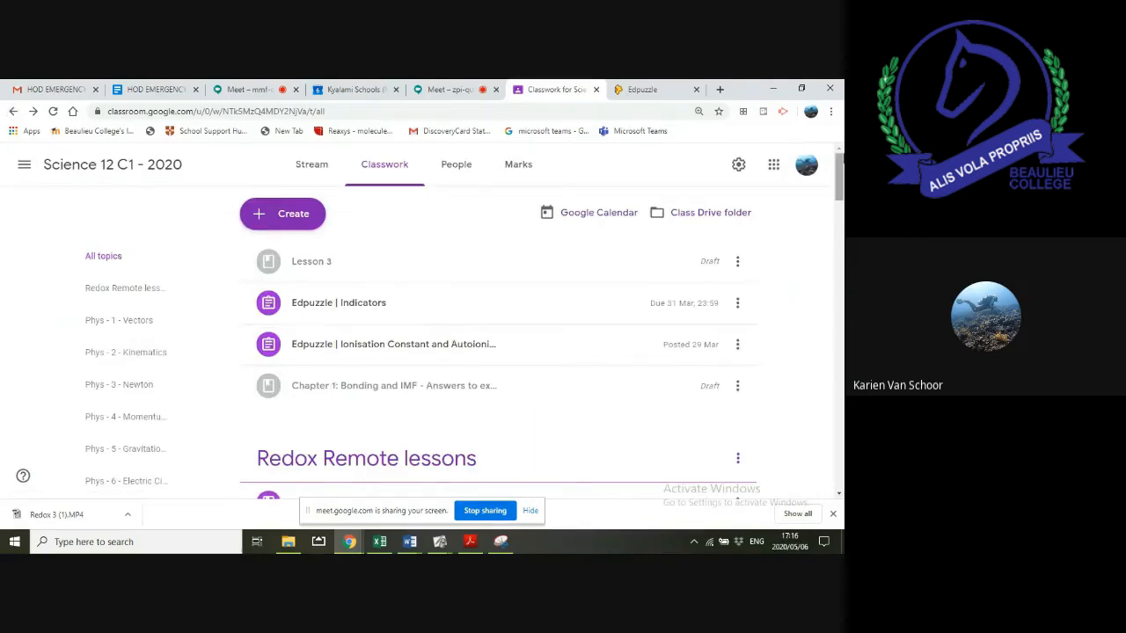
drag(840, 169, 838, 199)
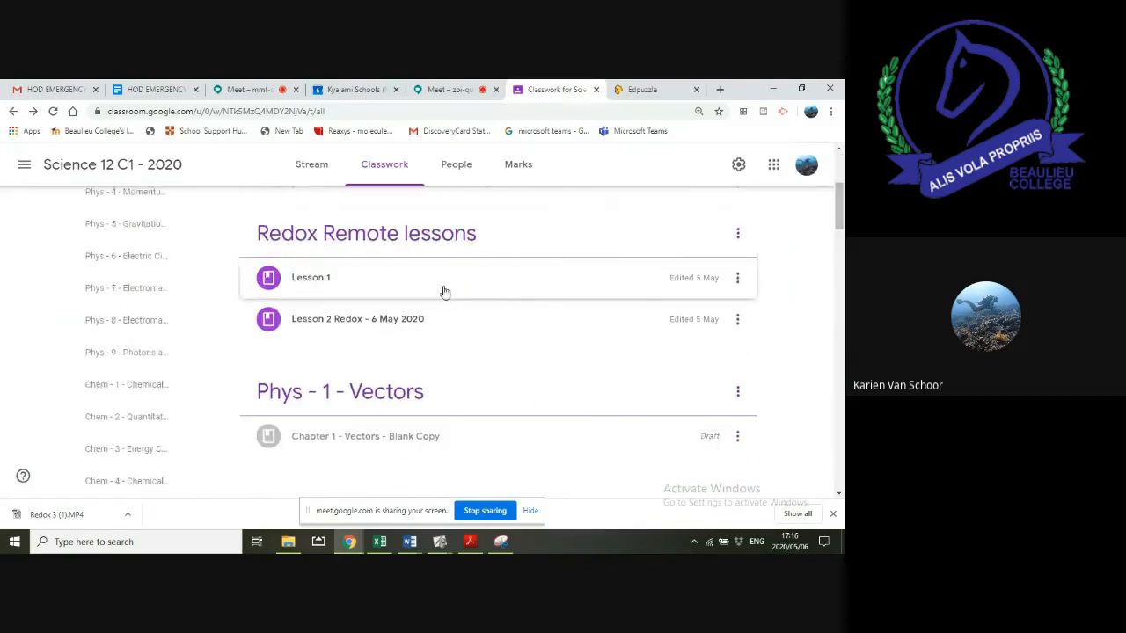
click(374, 321)
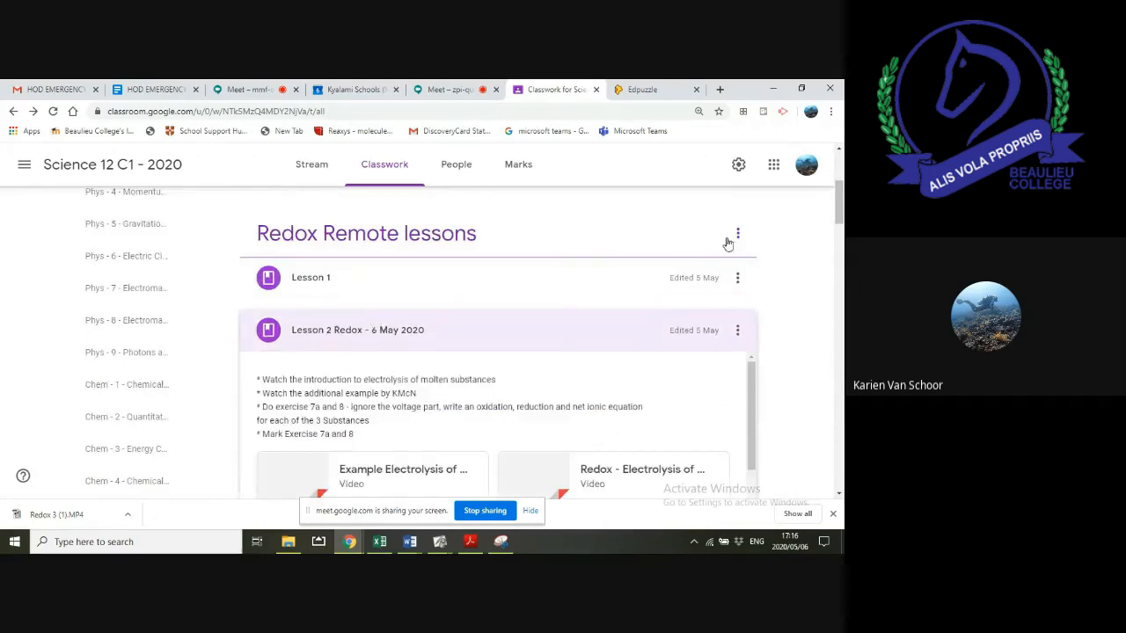
drag(840, 212, 841, 226)
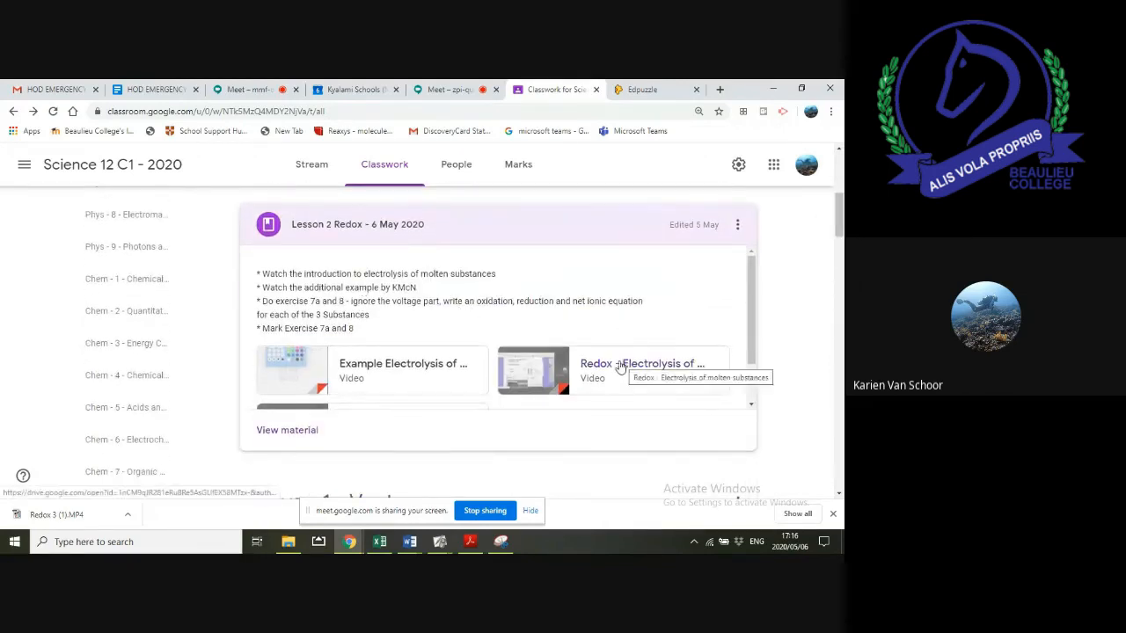
drag(752, 296, 752, 325)
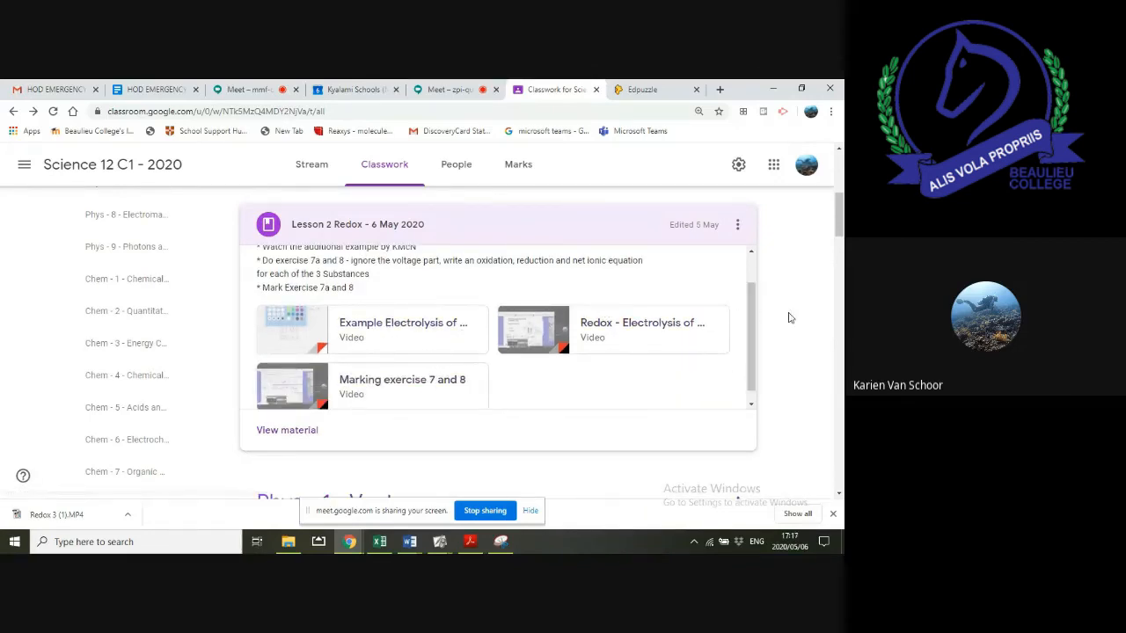
drag(748, 346, 749, 320)
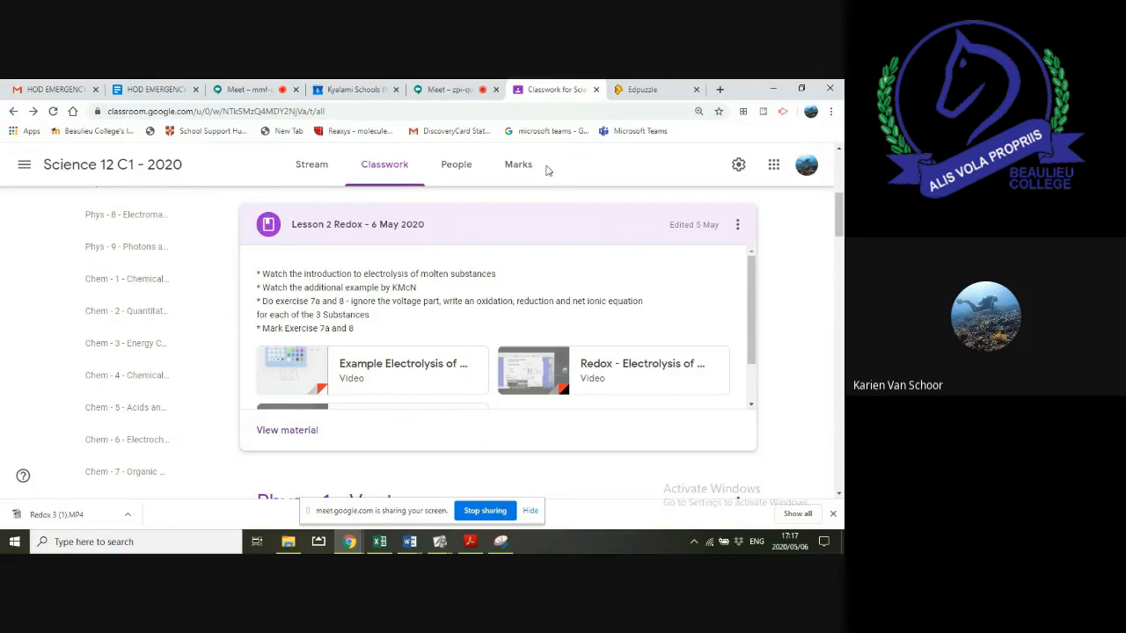
Switch to the Google Meet call and look at the options for presenting the screen
click(450, 91)
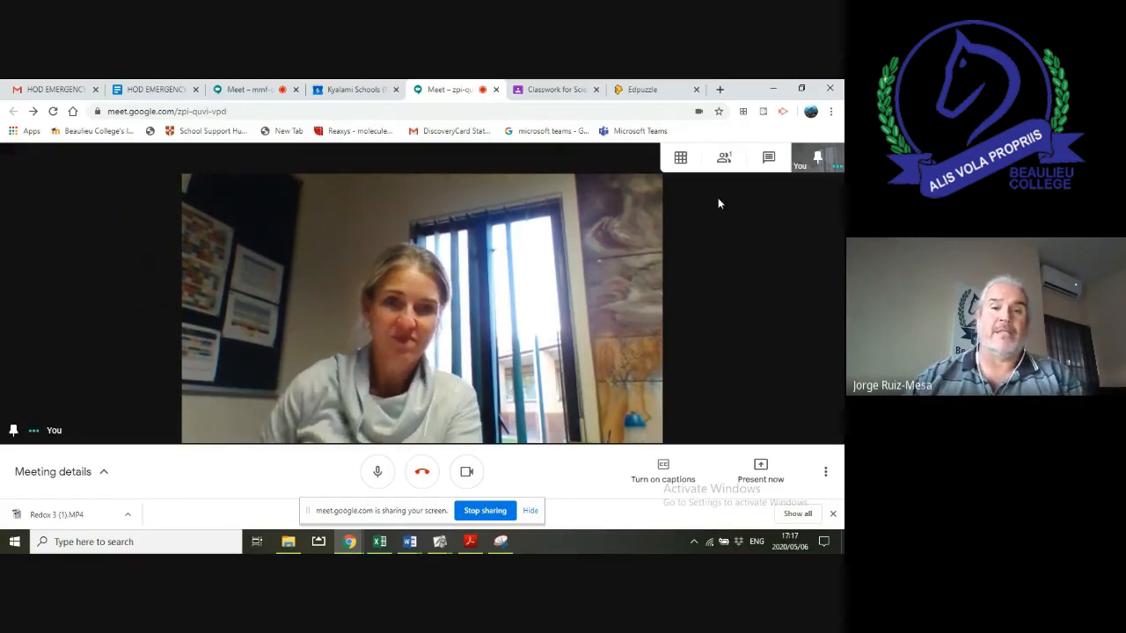
mouse_move(681, 159)
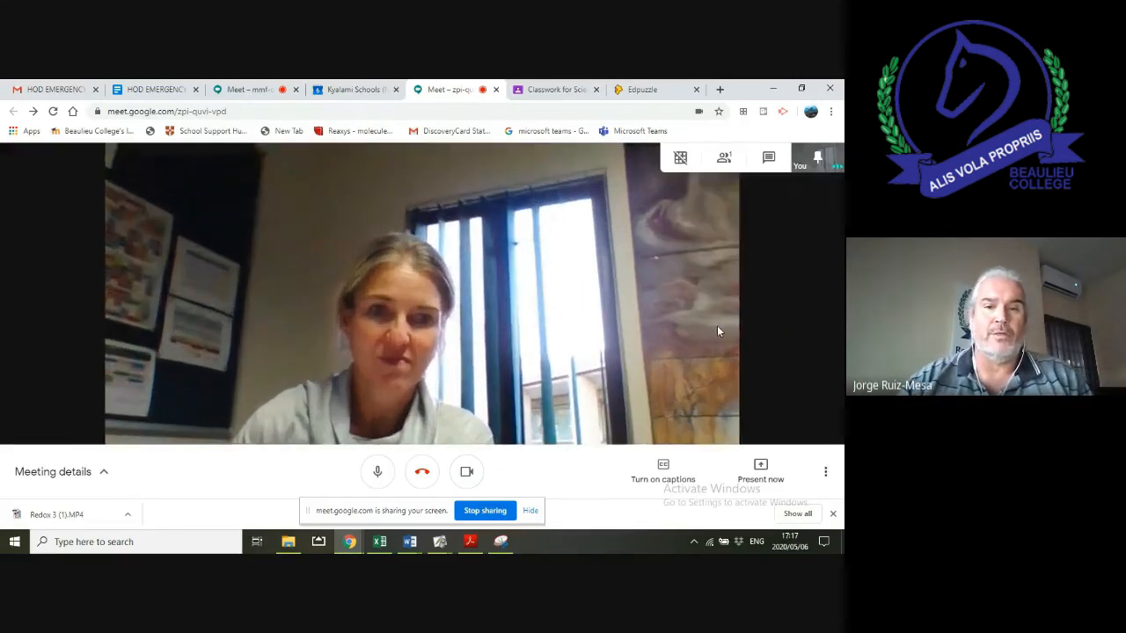
click(753, 482)
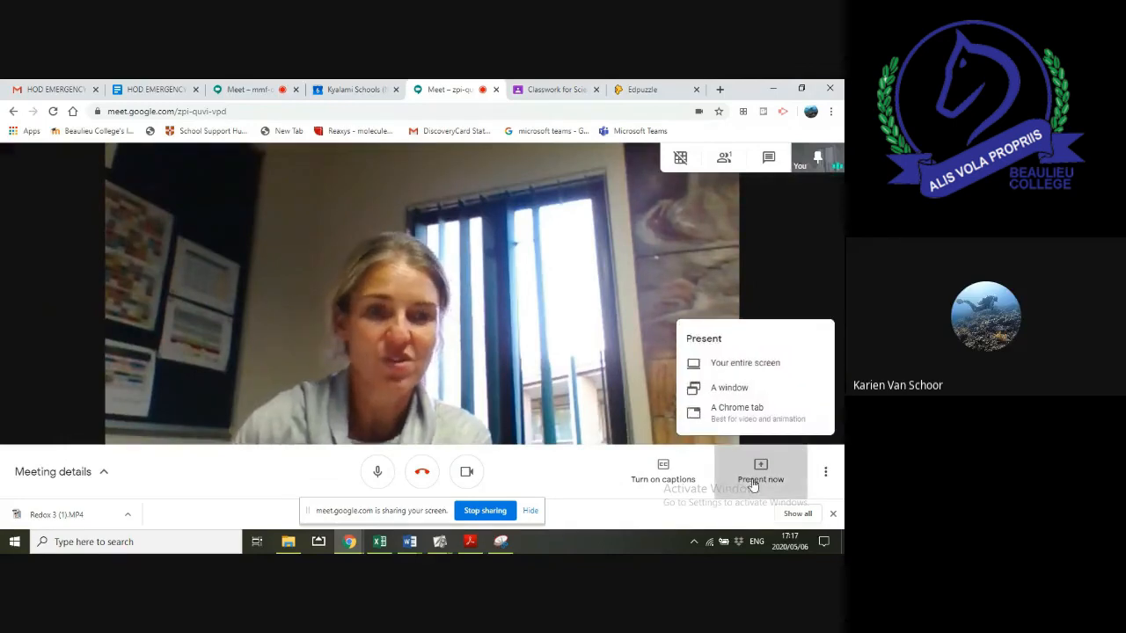
click(814, 269)
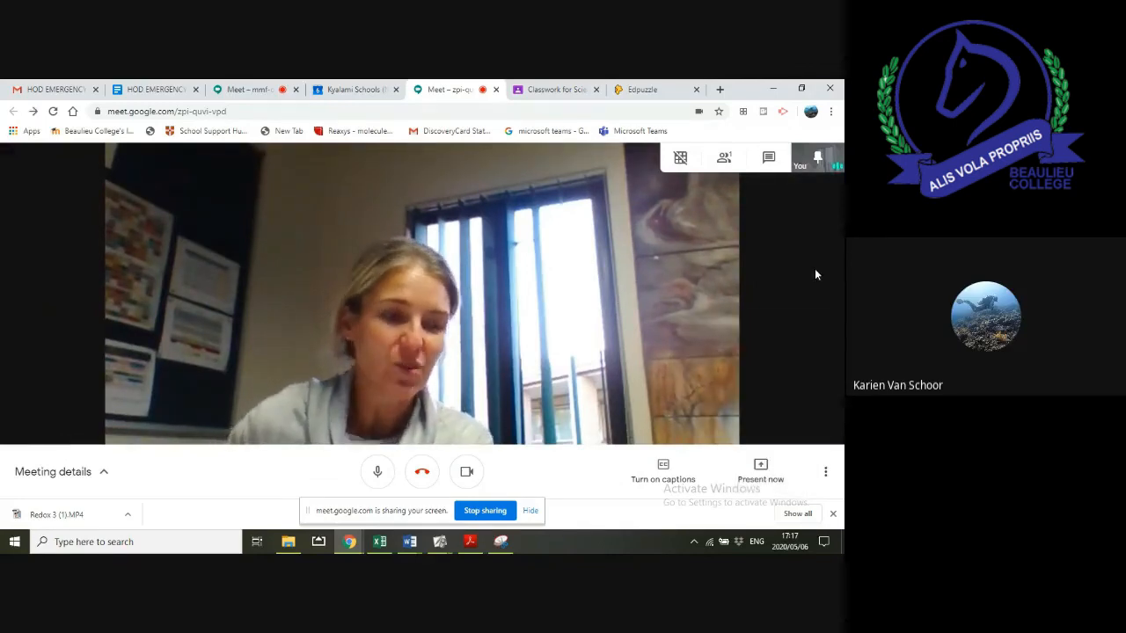